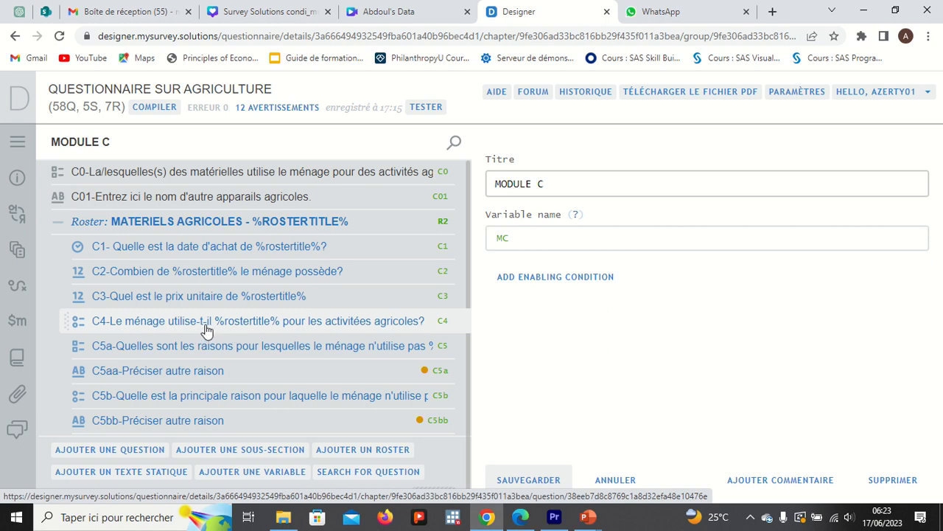
Step: Examine the question types and answer categories of questions C4 and C5a in the MATERIELS AGRICOLES roster
left_click(206, 329)
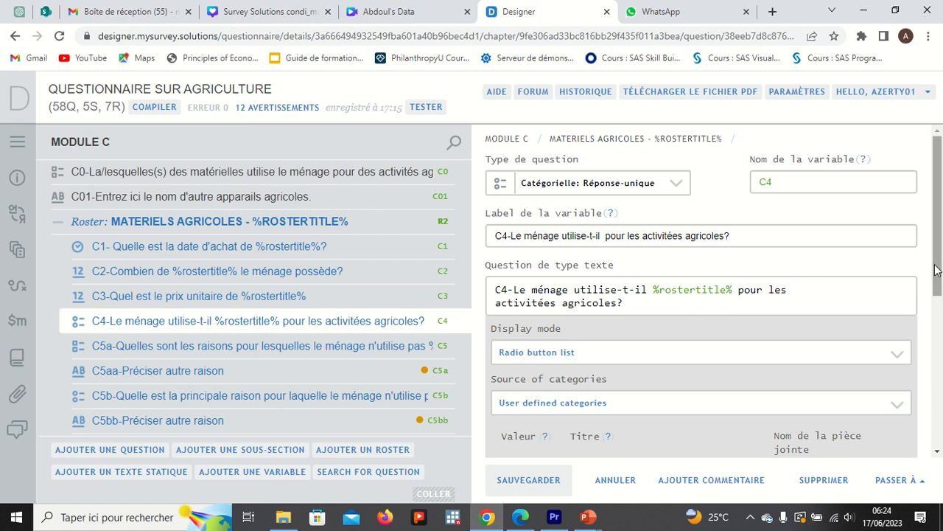
left_click_drag(936, 270, 939, 303)
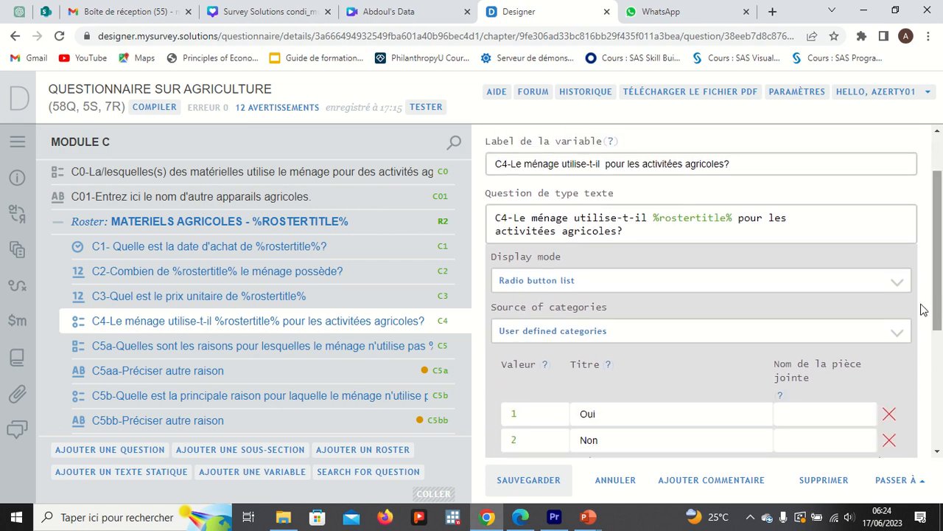
left_click(299, 349)
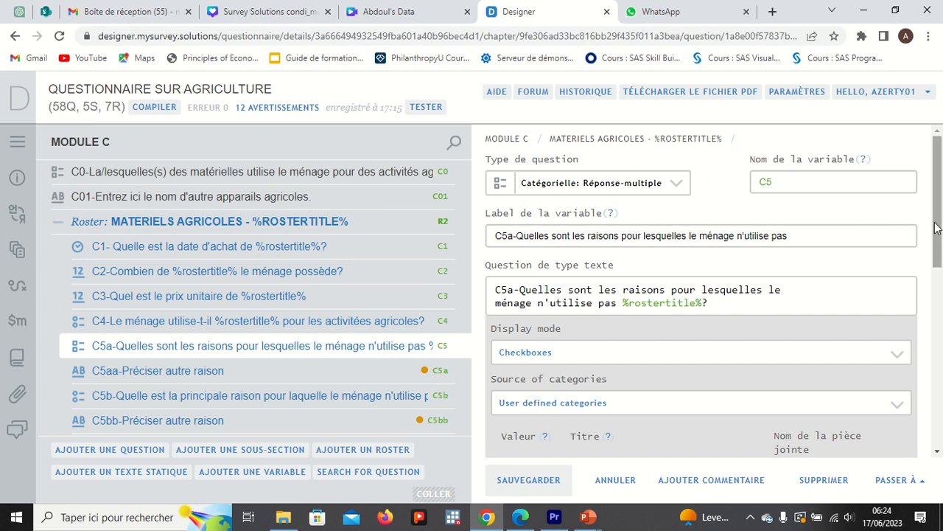
left_click_drag(938, 230, 940, 322)
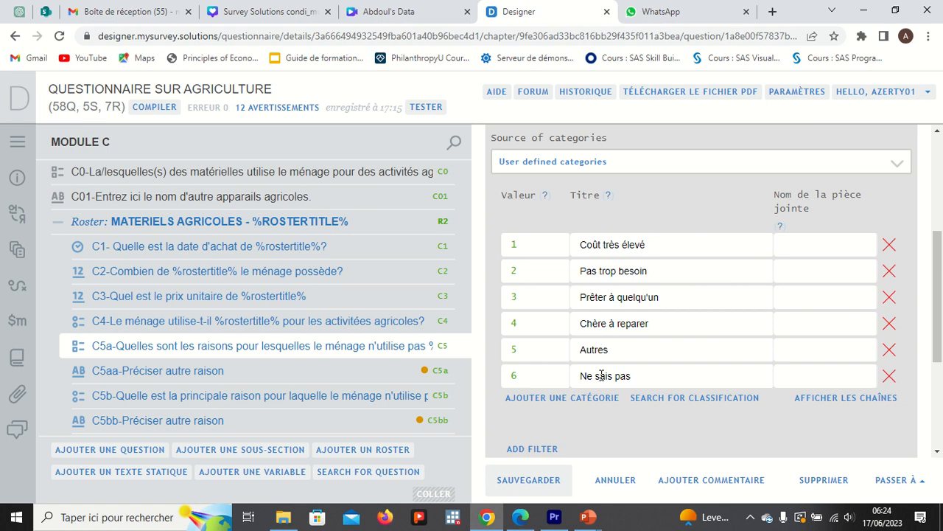
mouse_move(940, 268)
left_mouse_down()
mouse_move(938, 225)
mouse_move(938, 267)
left_mouse_up()
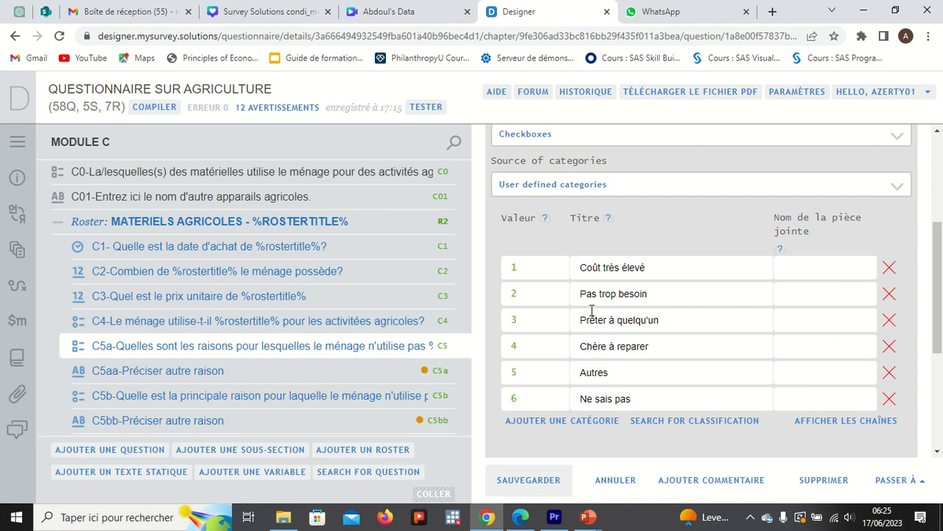
Step: Open question C5b and add an option filter beneath its list of answer categories
left_click(219, 402)
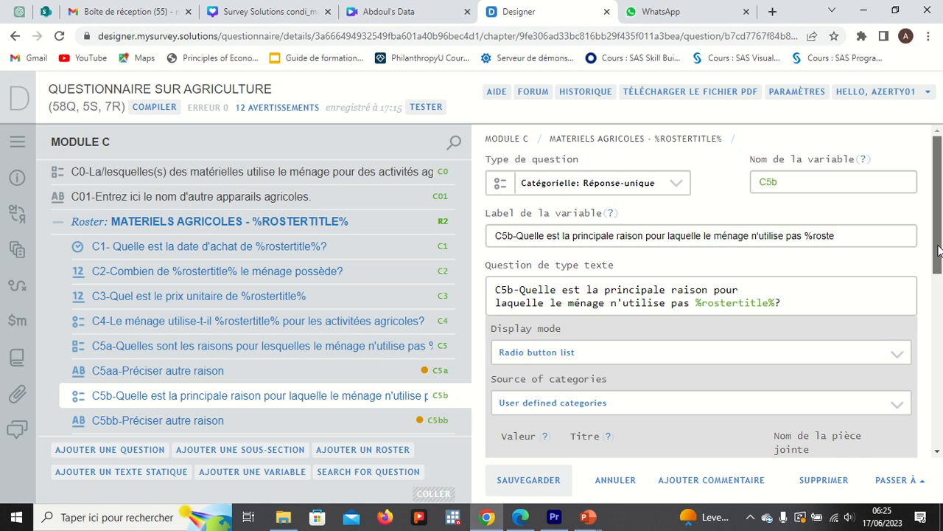
left_click_drag(941, 258, 940, 279)
scroll(635, 307, "down", 3)
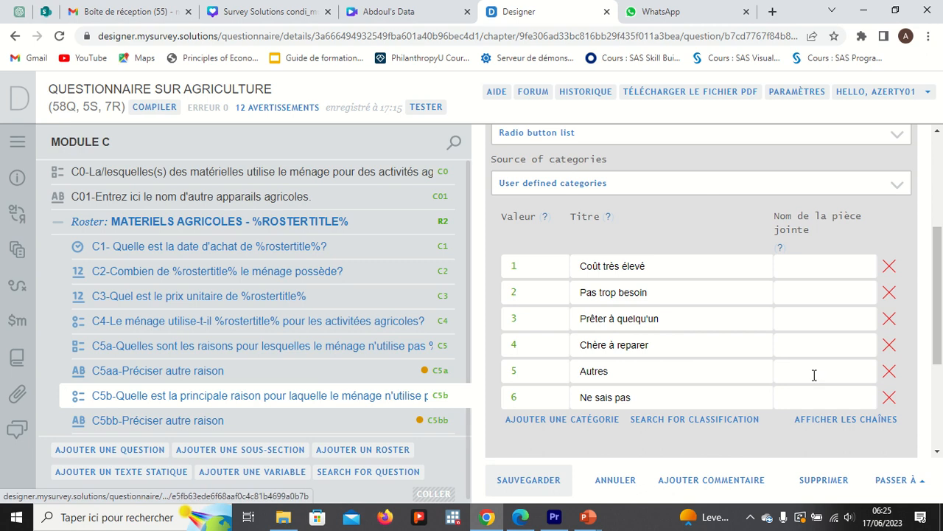
left_click_drag(939, 302, 940, 352)
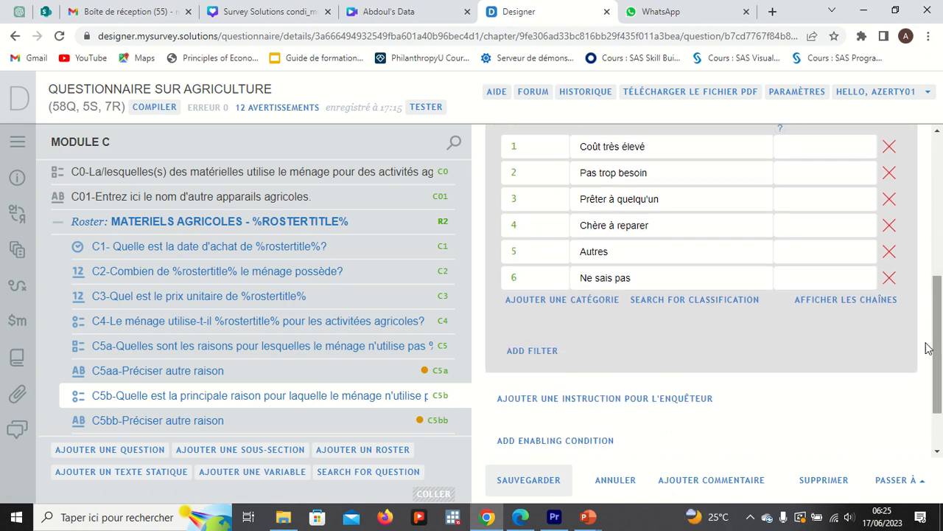
left_click(532, 351)
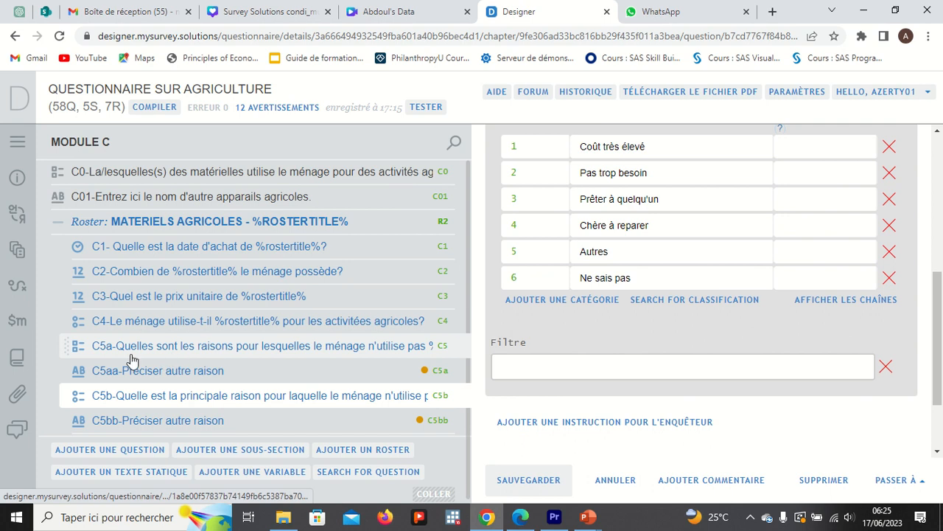
left_click(499, 372)
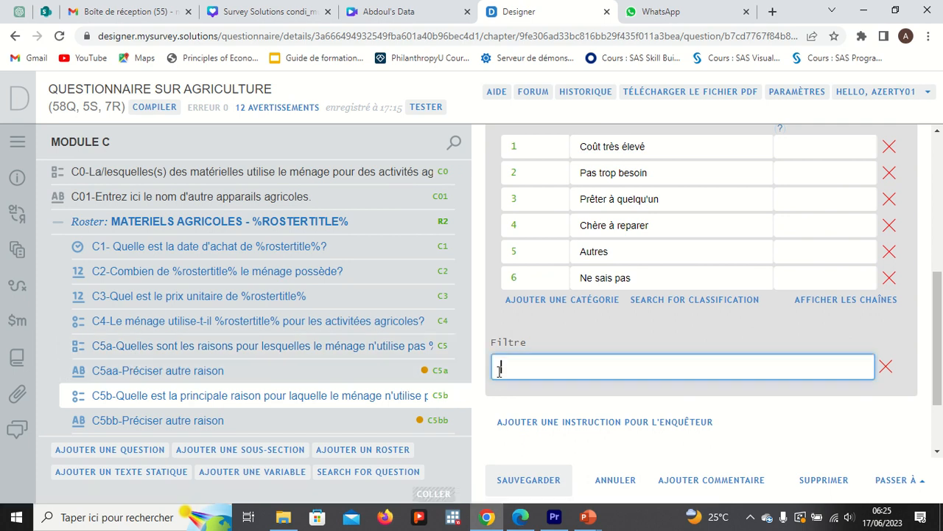
type("C")
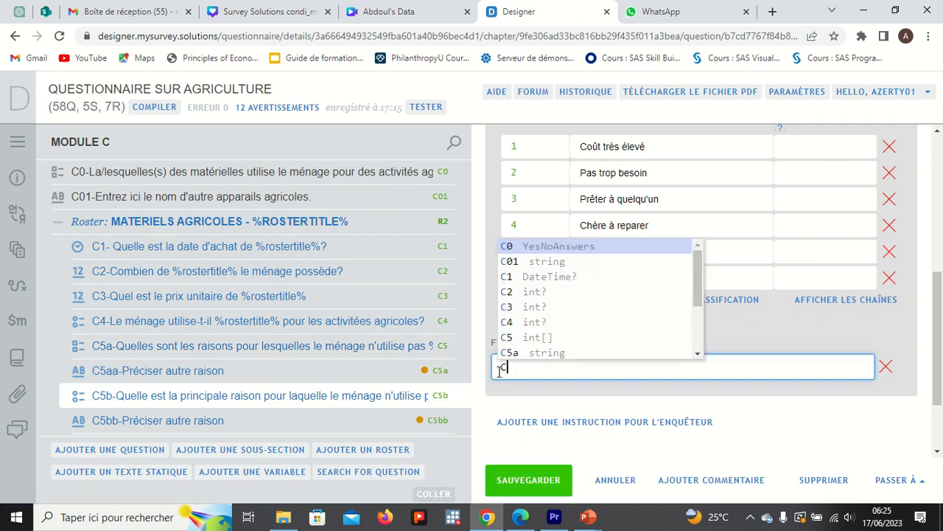
type("5a")
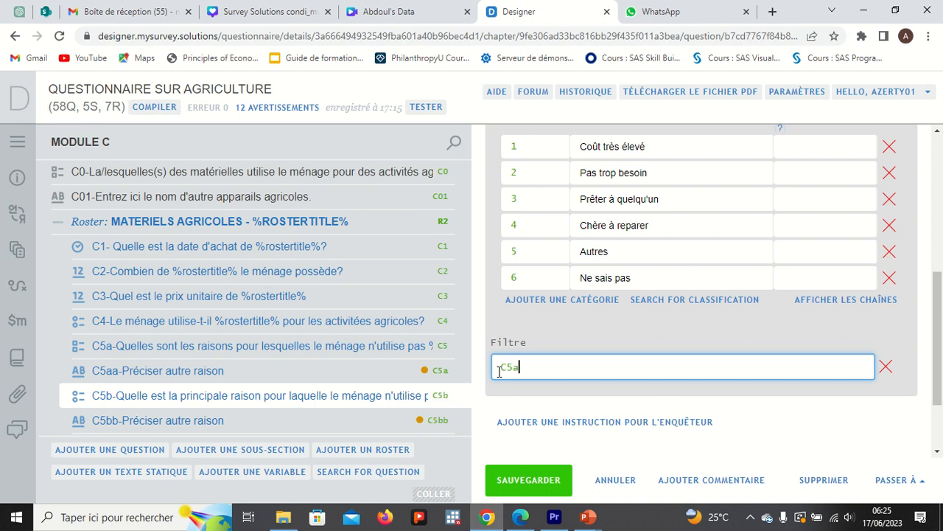
type(".C")
type("ont")
type("ains")
type("(")
type("1")
key("BackSpace")
type("@")
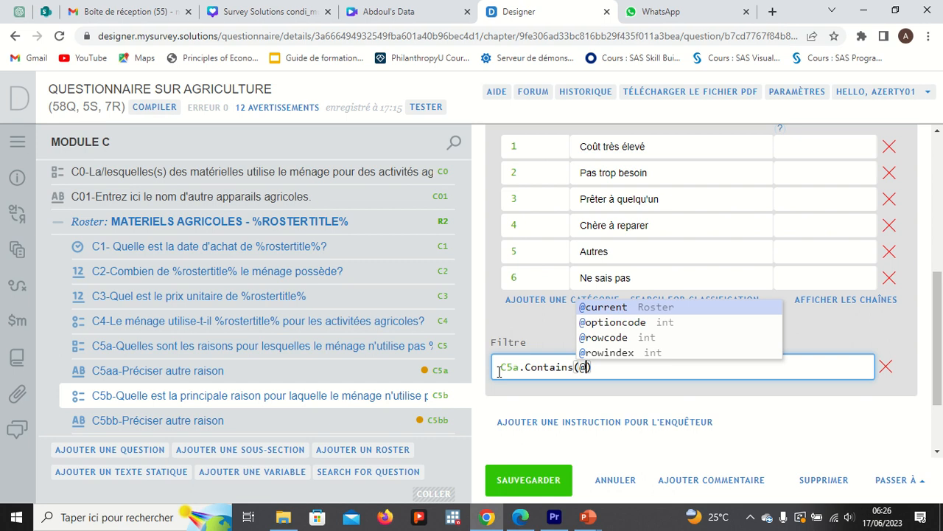
left_click(598, 325)
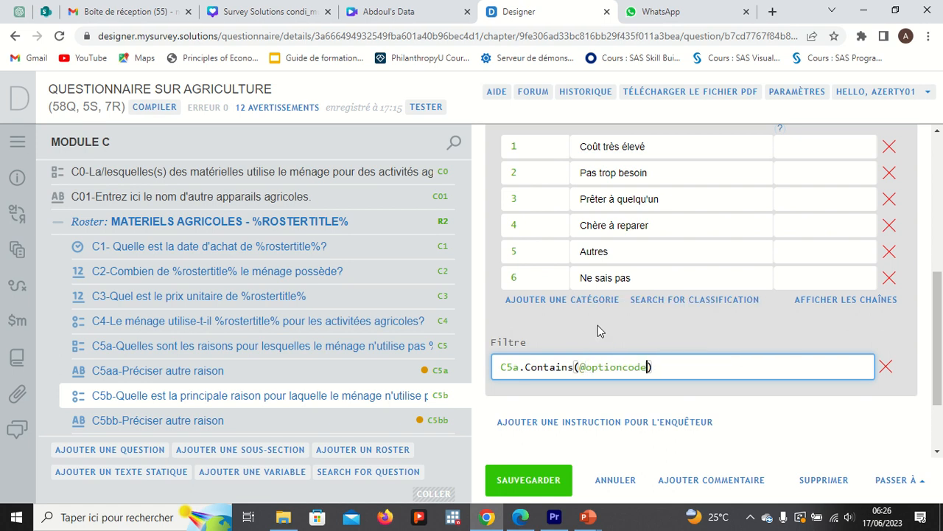
mouse_move(594, 521)
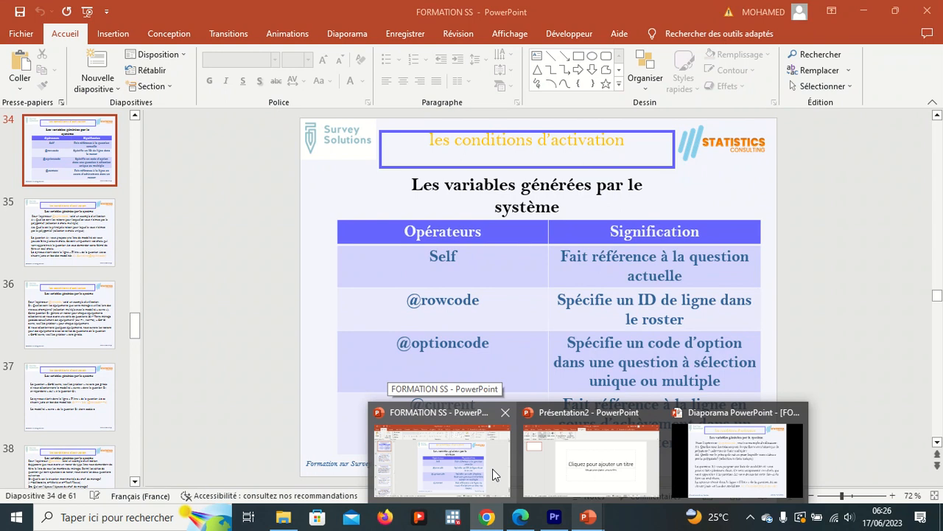
left_click(493, 474)
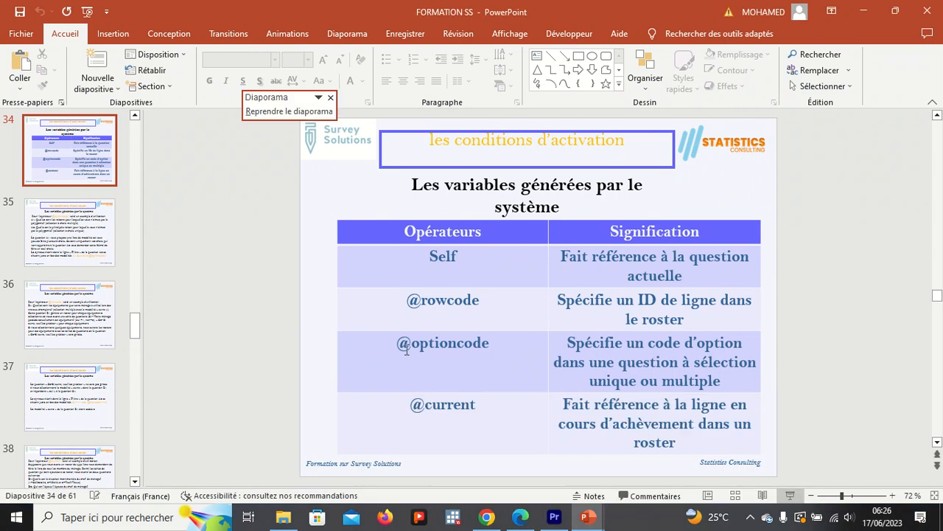
scroll(520, 378, "down", 1)
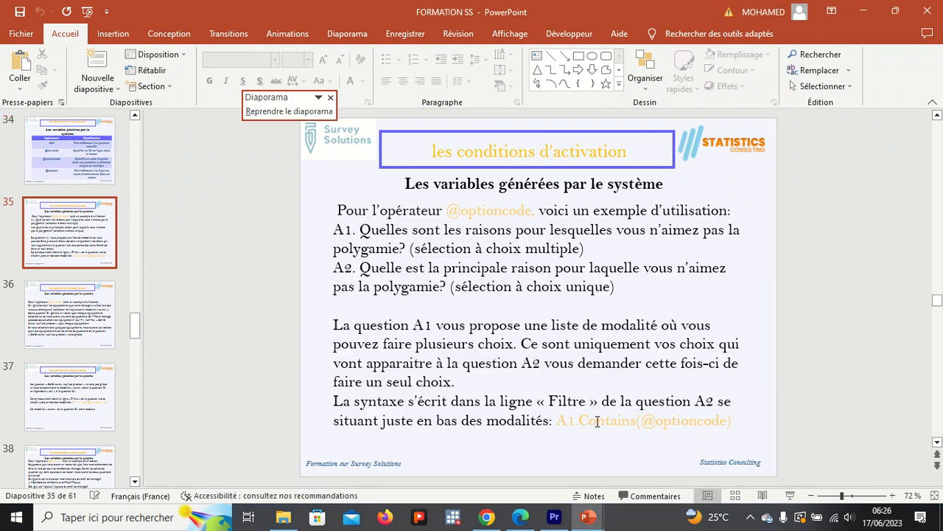
left_click(863, 20)
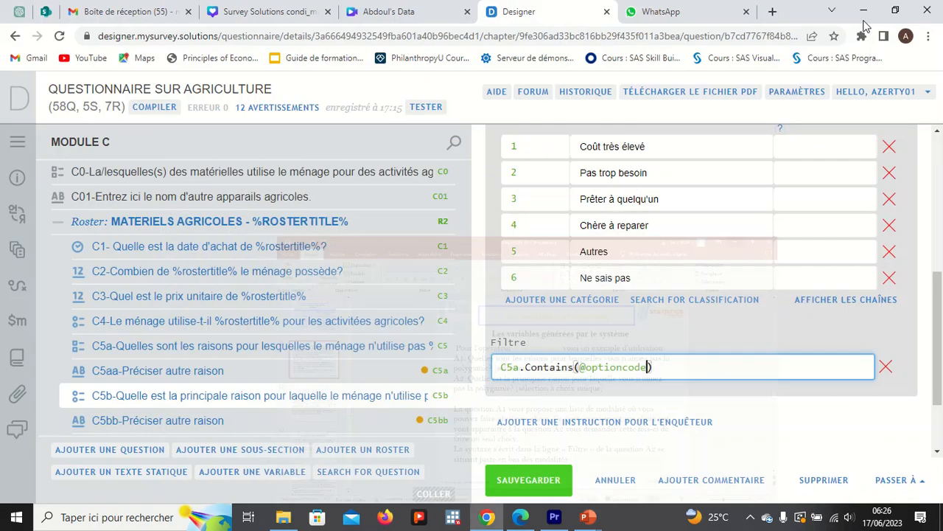
Step: Save the filter on question C5b and compile the questionnaire to check the expression for errors
left_click(529, 480)
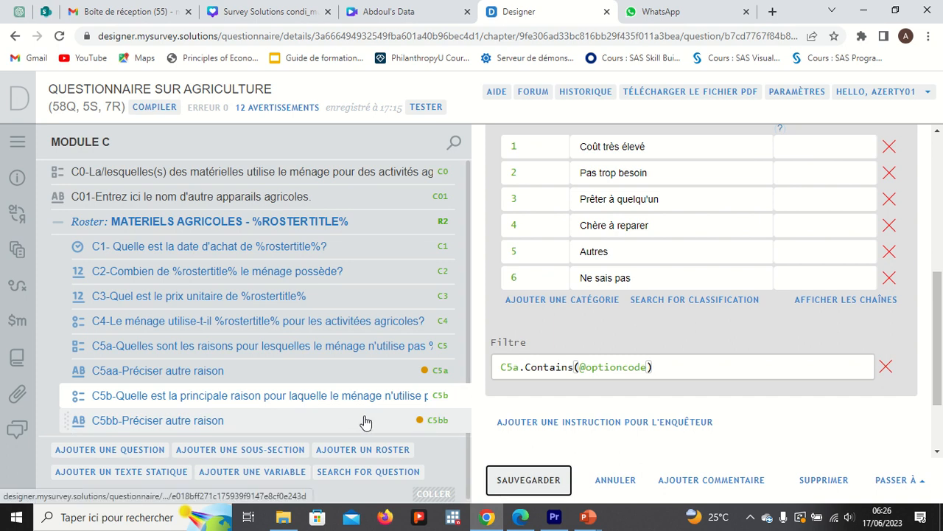
left_click(159, 109)
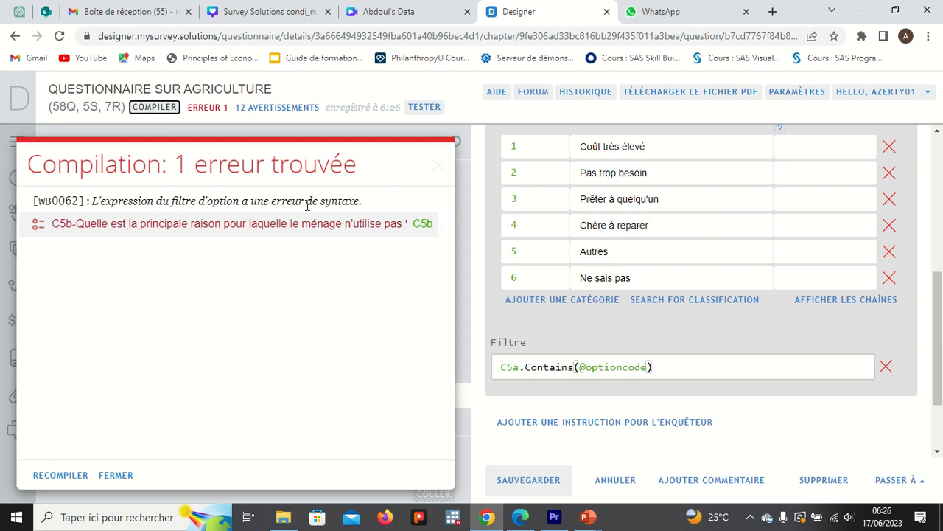
mouse_move(138, 228)
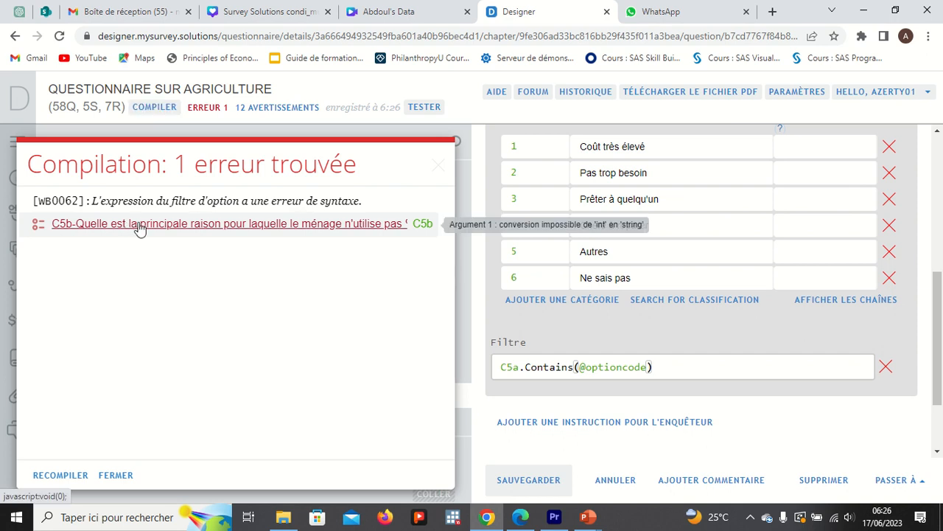
mouse_move(383, 6)
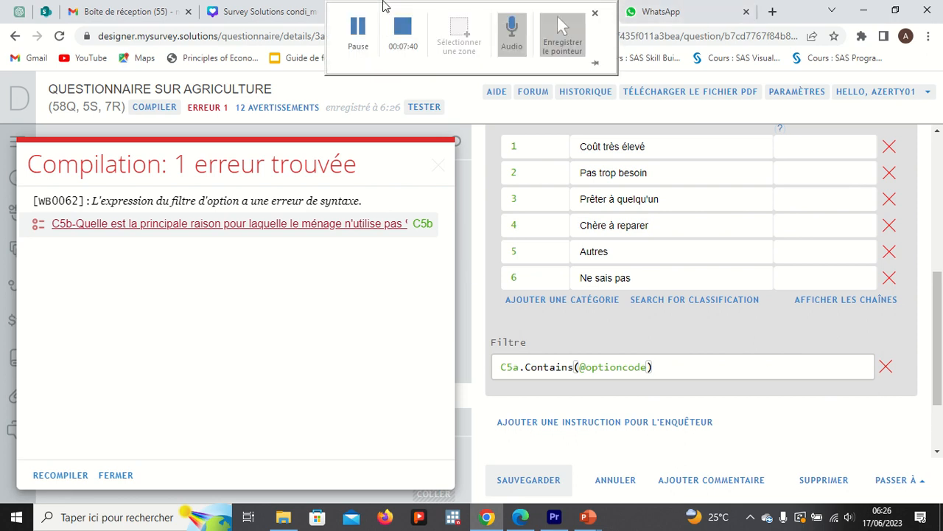
left_click(359, 30)
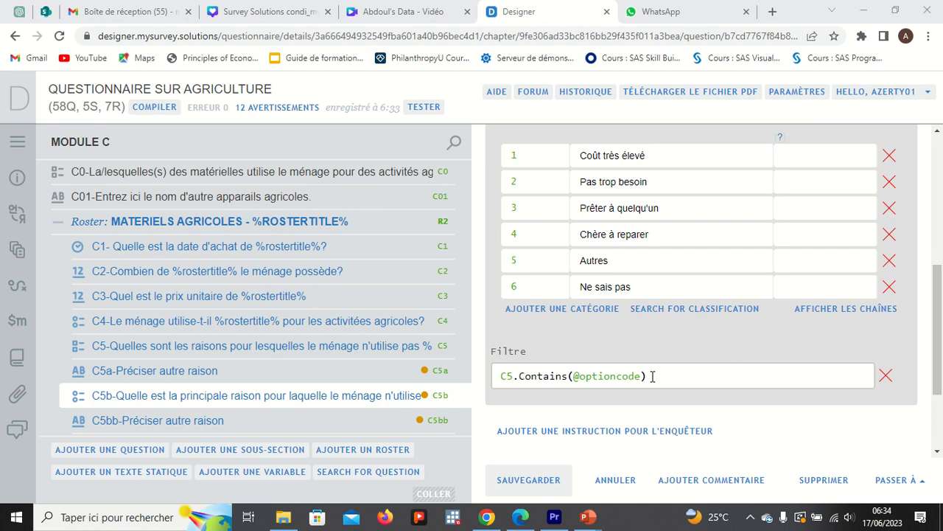
left_click(539, 478)
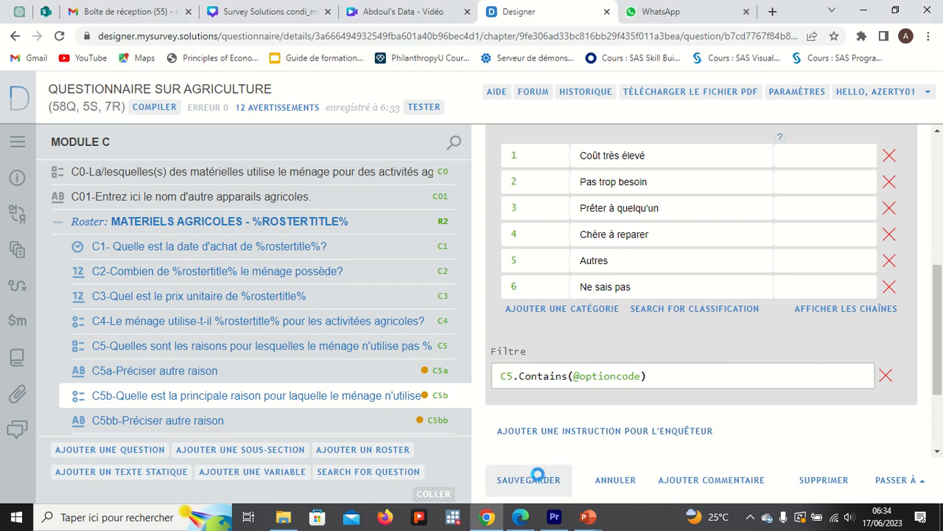
left_click(166, 109)
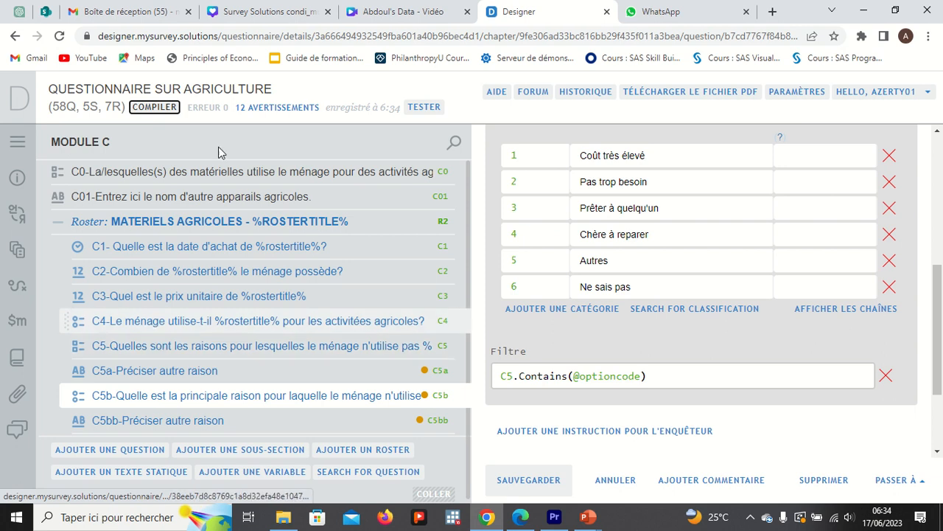
Step: Launch a web test and answer C0 in Module C: Oui for Houe, Daba and Machette, Non for Pioche, Tracteur, Charette and Autres
left_click(432, 109)
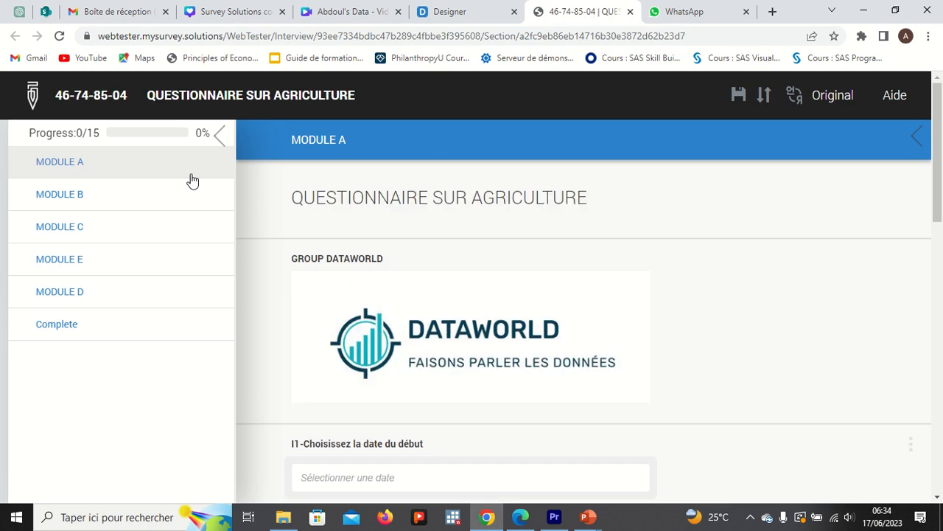
left_click(83, 225)
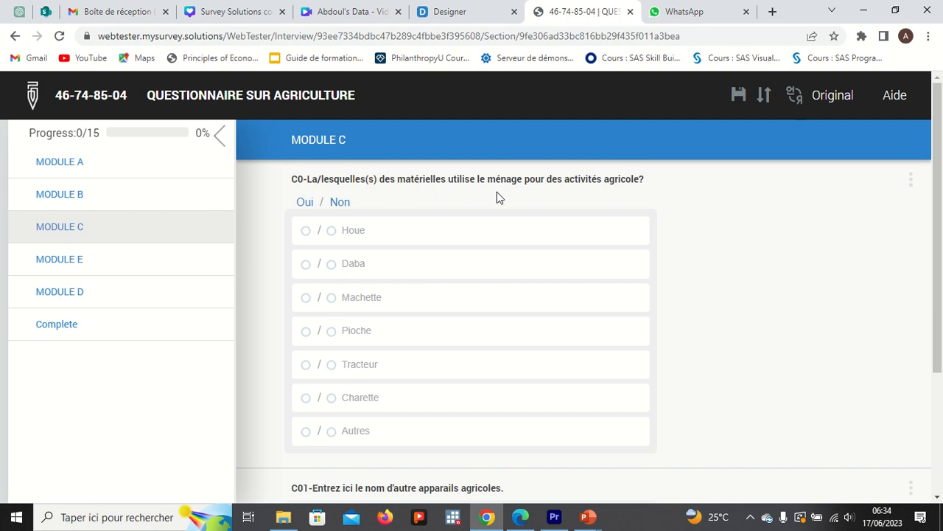
left_click(306, 231)
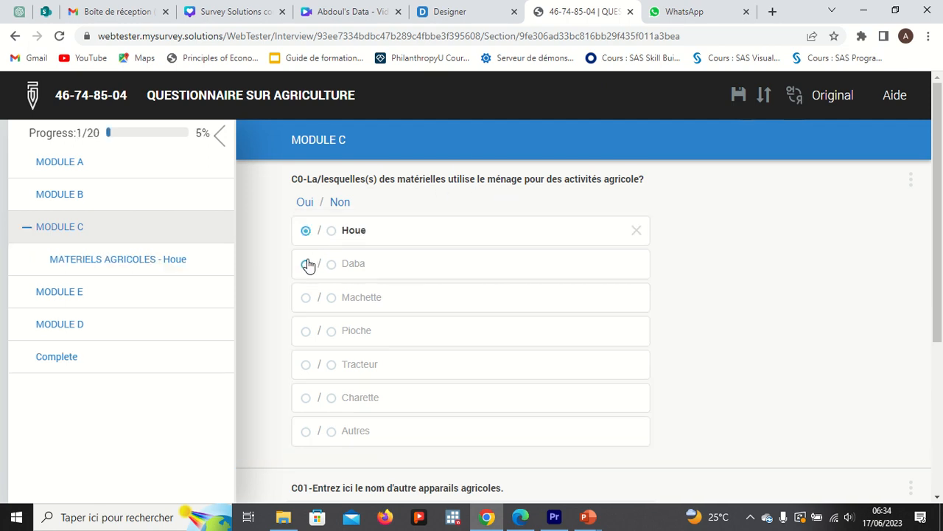
left_click(307, 266)
left_click(306, 298)
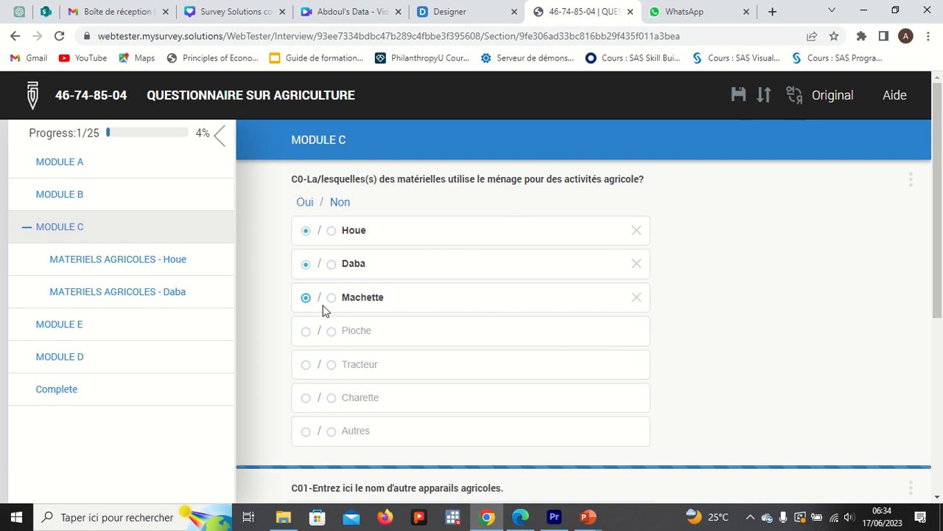
left_click(332, 331)
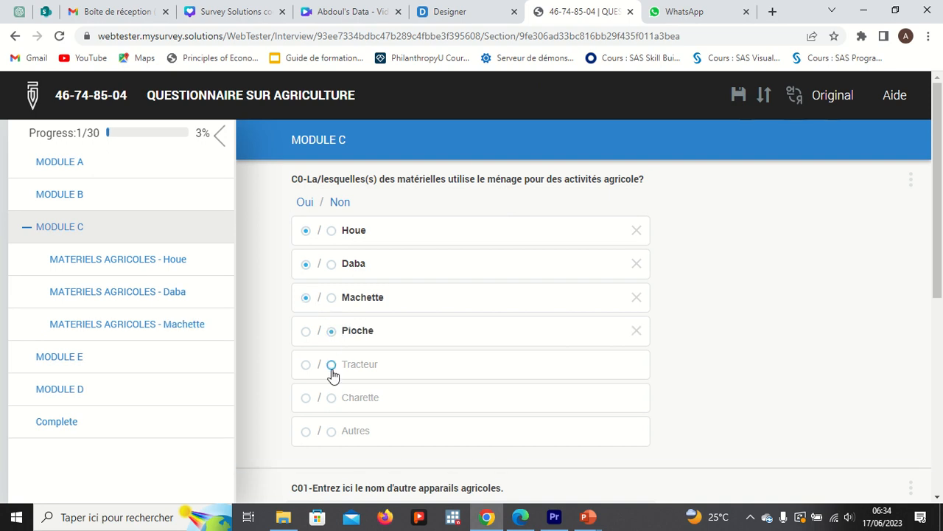
left_click(332, 365)
left_click(332, 398)
left_click(333, 434)
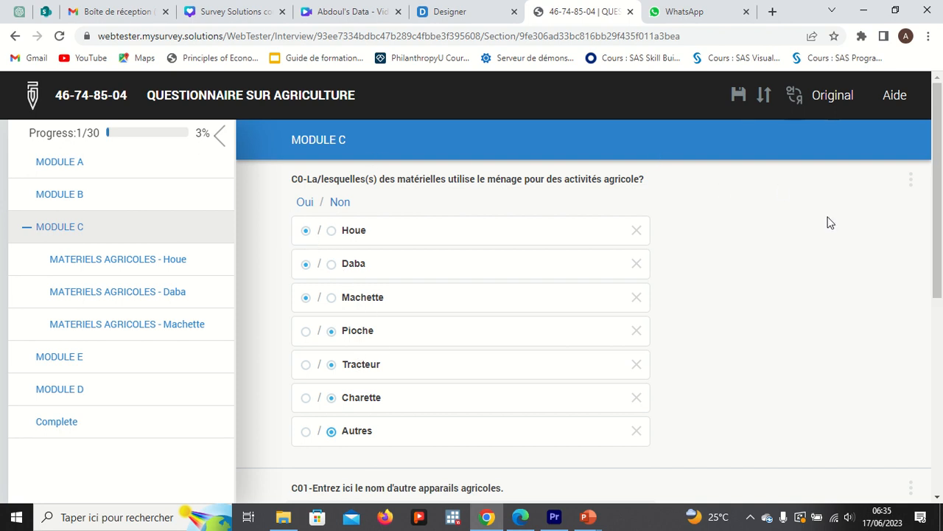
Step: Open the MATERIELS AGRICOLES - Houe roster from Module C, leaving question C01 empty
left_click_drag(938, 243, 941, 327)
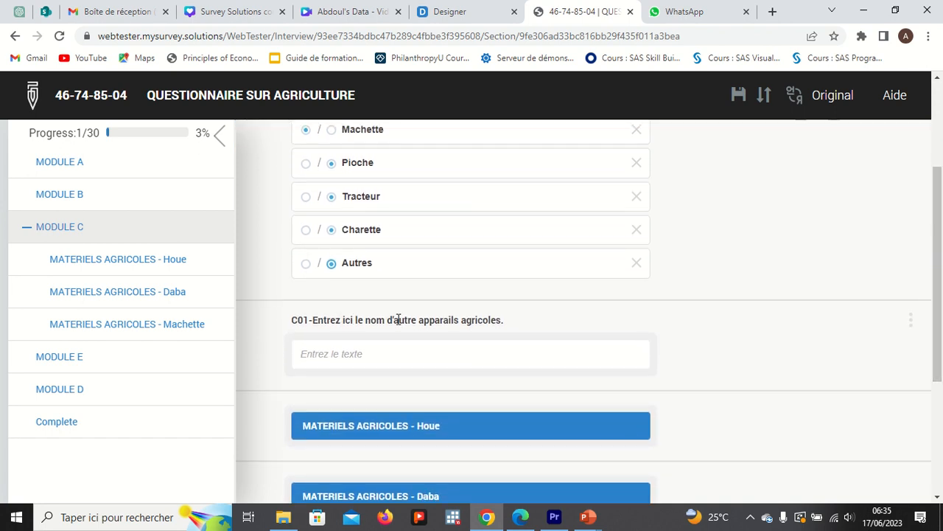
left_click(406, 347)
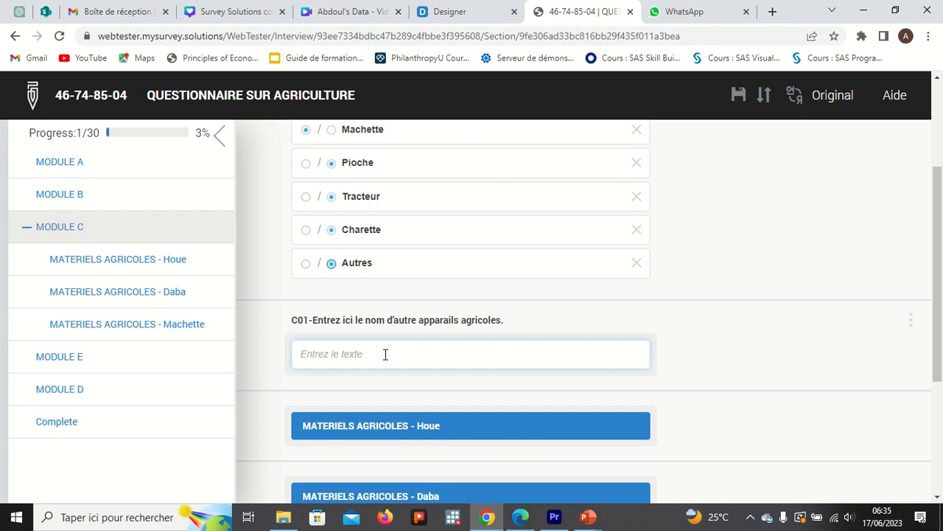
left_click(359, 426)
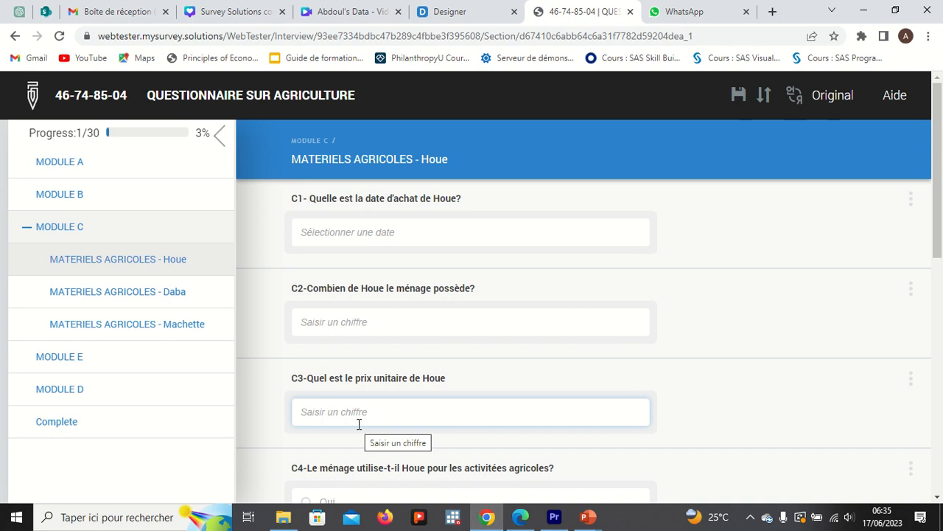
scroll(938, 281, "down", 1)
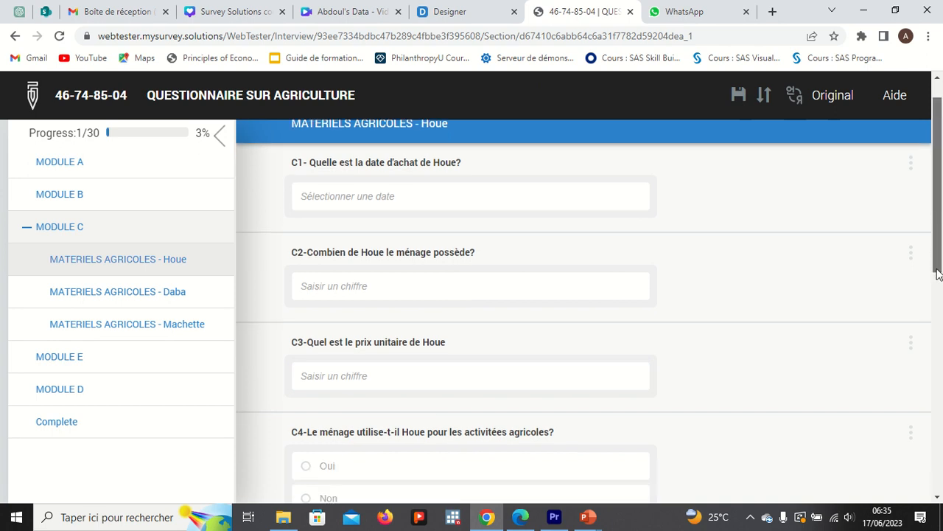
Step: Test question C4 in the Houe roster by answering Non, switching to Oui, and setting it back to Non
left_click_drag(938, 281, 939, 307)
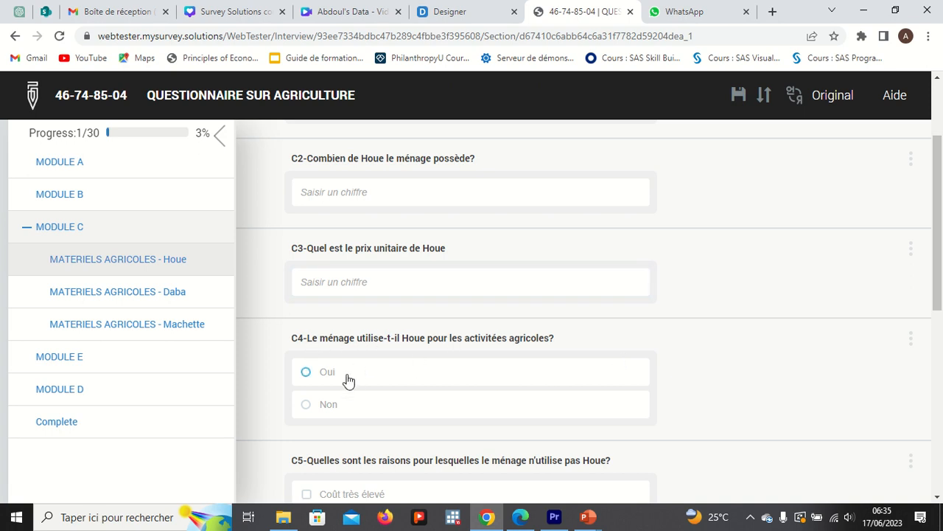
left_click(345, 407)
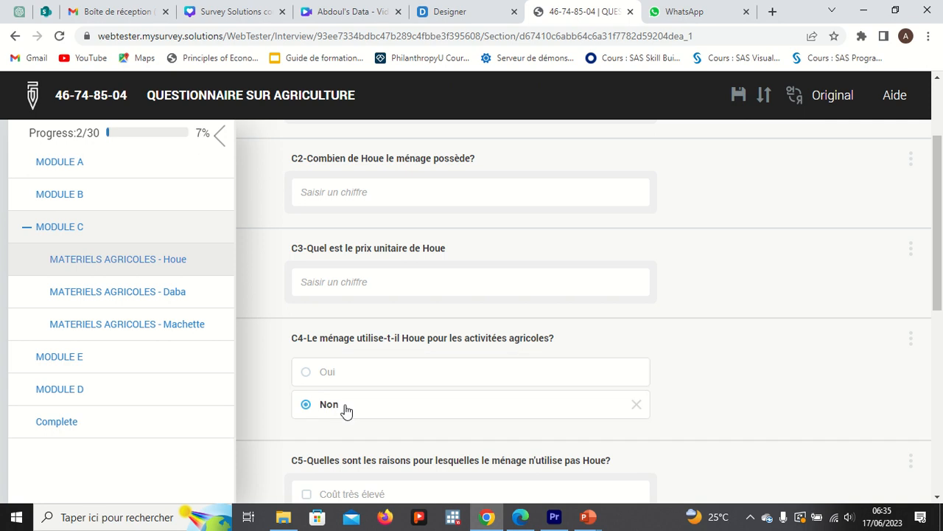
left_click(344, 384)
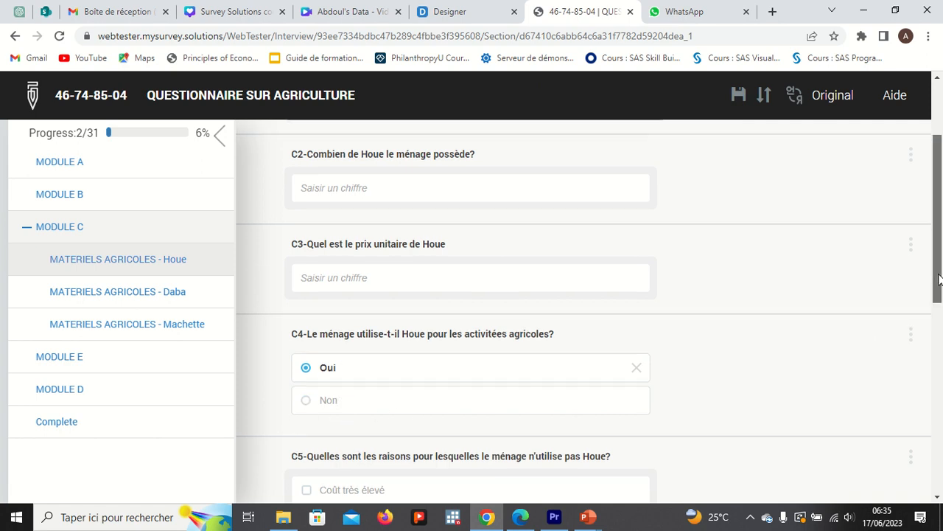
scroll(939, 275, "down", 1)
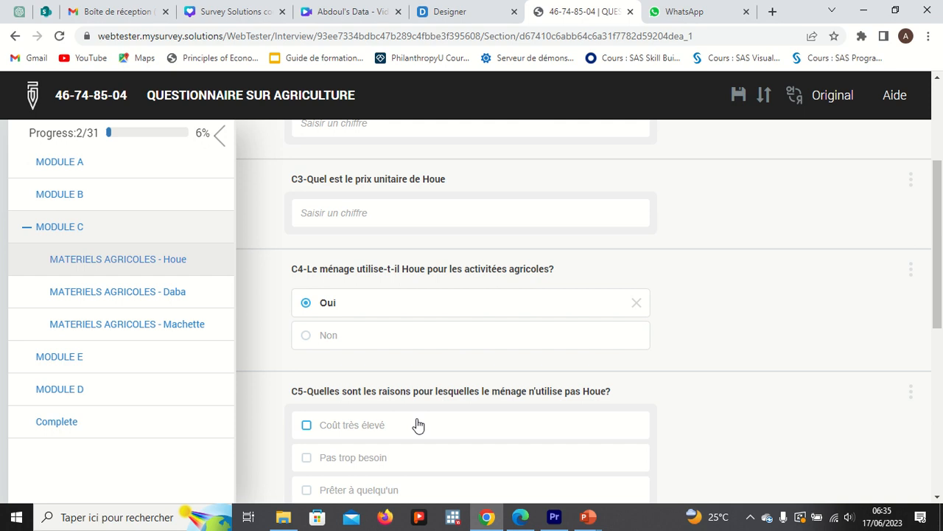
left_click(335, 337)
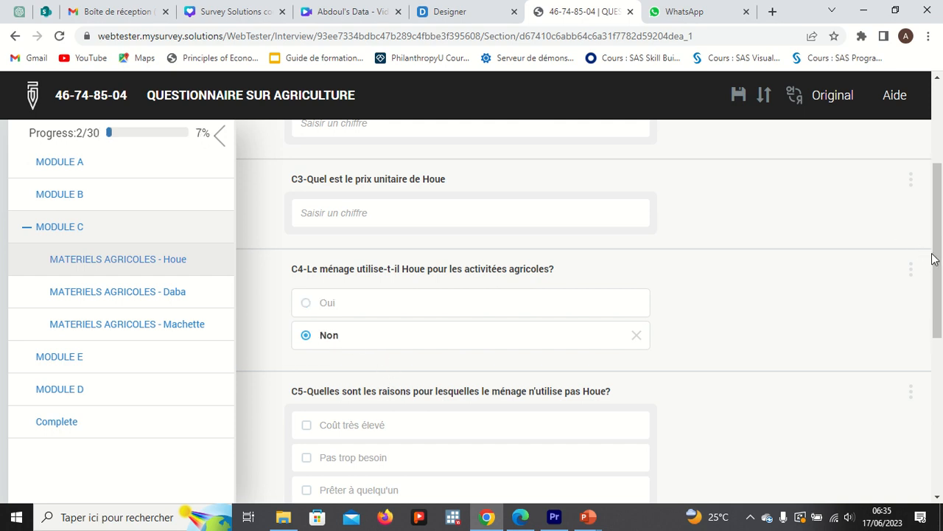
Step: Select Coût très élevé, Pas trop besoin and Prêter à quelqu'un as the reasons in question C5
left_click_drag(937, 262, 938, 335)
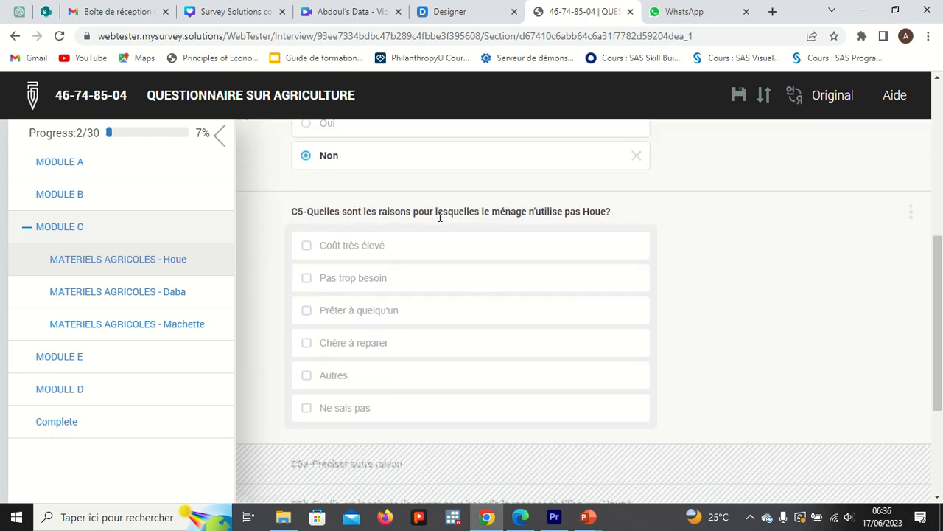
left_click(309, 248)
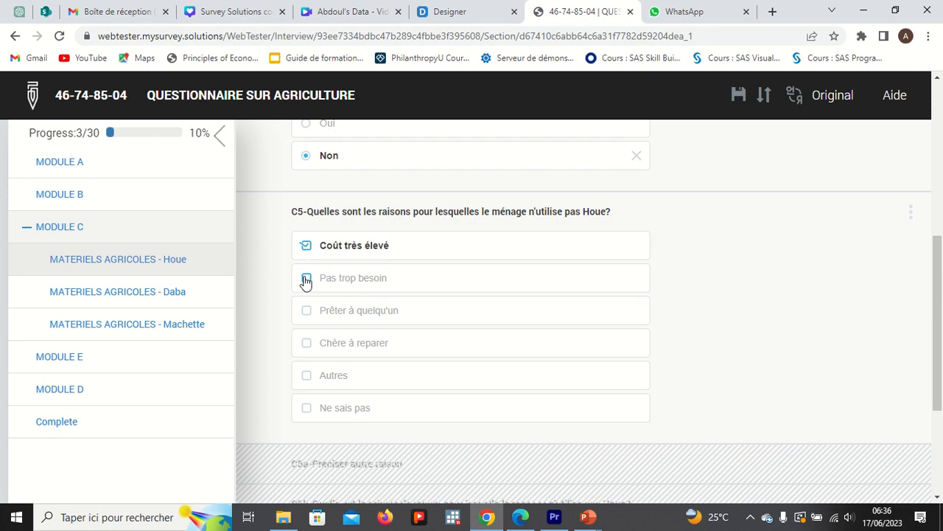
left_click(307, 279)
left_click(307, 312)
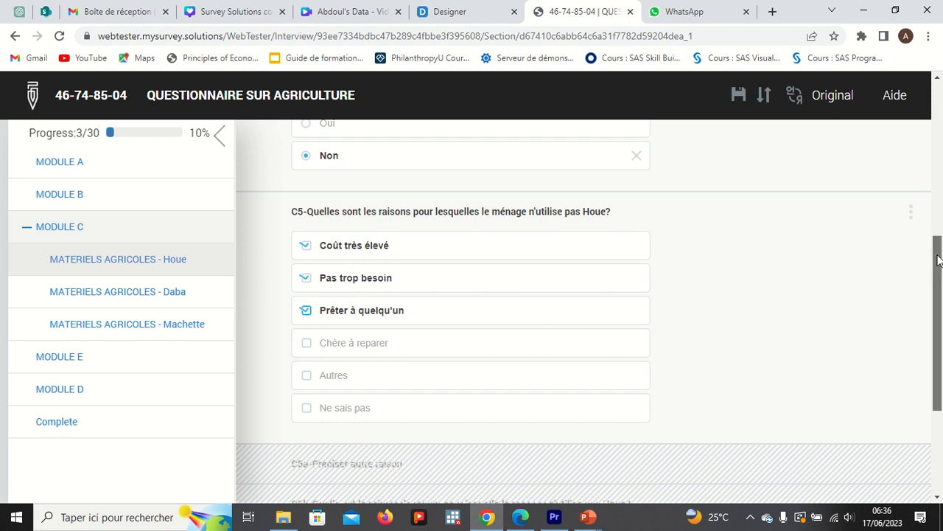
Step: Change the answer to C4 to Oui and check which options question C5b offers
left_click_drag(939, 260, 927, 198)
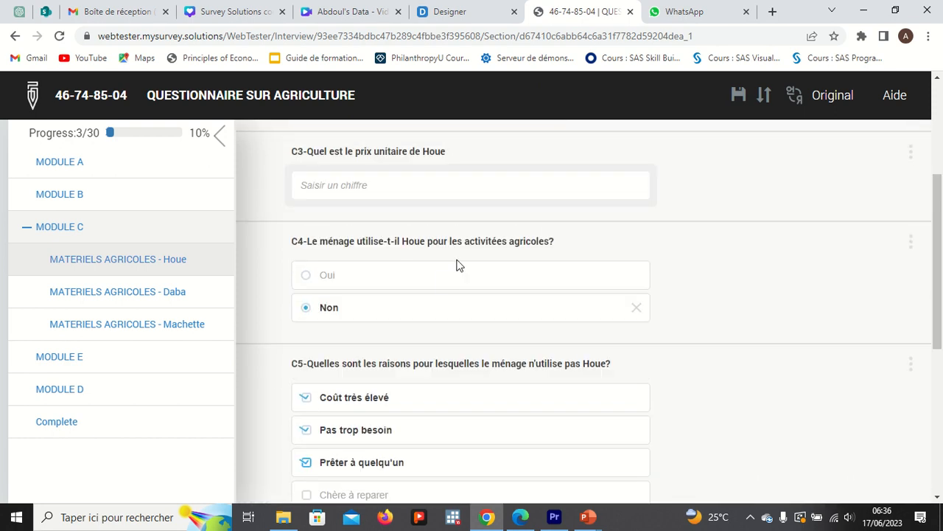
left_click(442, 278)
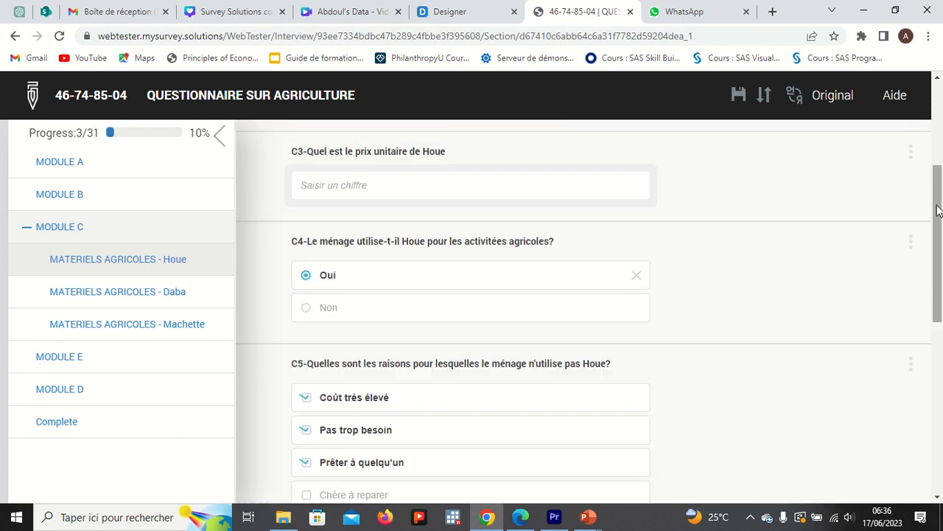
left_click_drag(940, 214, 941, 365)
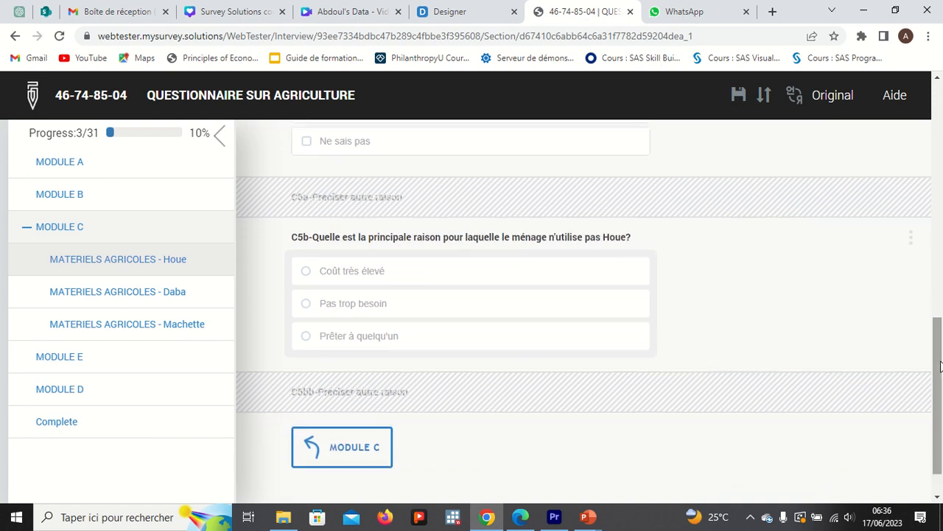
Step: Return to the Designer, review question C4, and save question C5 with the enabling condition C4==2
left_click(450, 12)
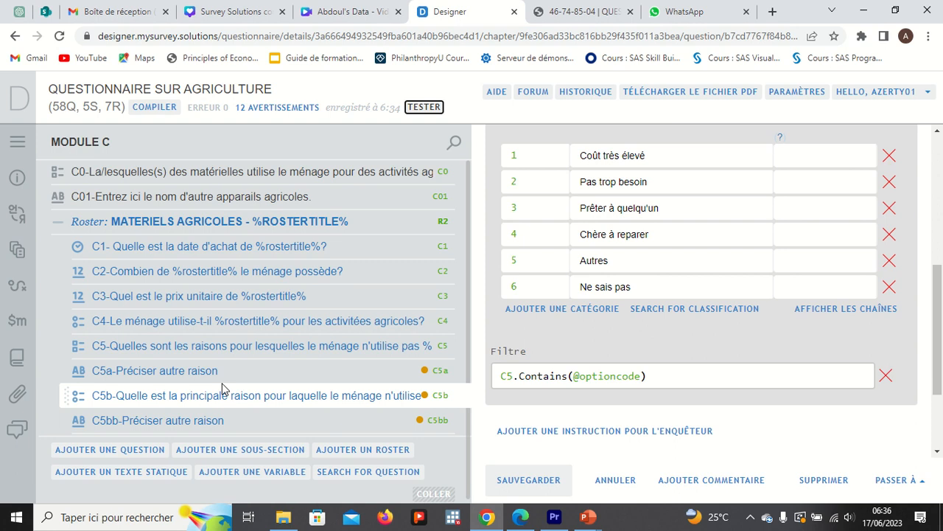
left_click(204, 322)
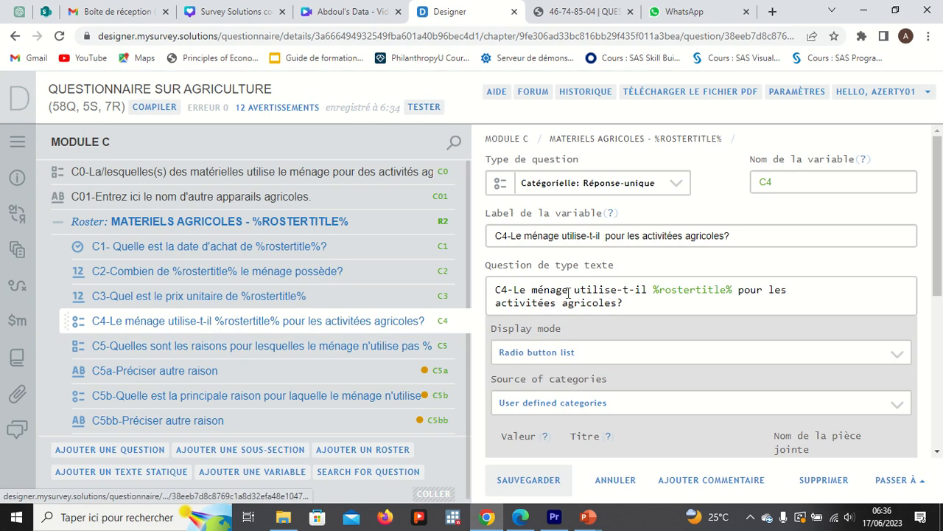
left_click_drag(942, 224, 936, 247)
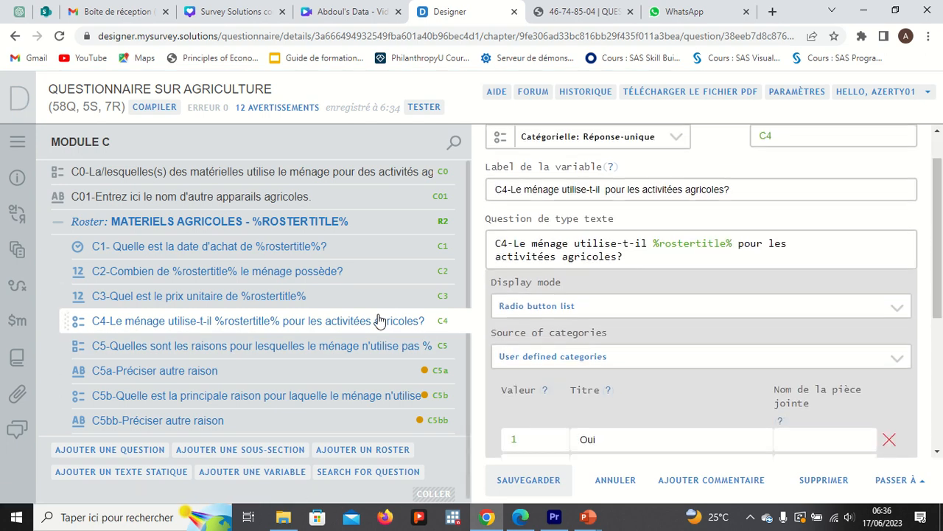
left_click(282, 349)
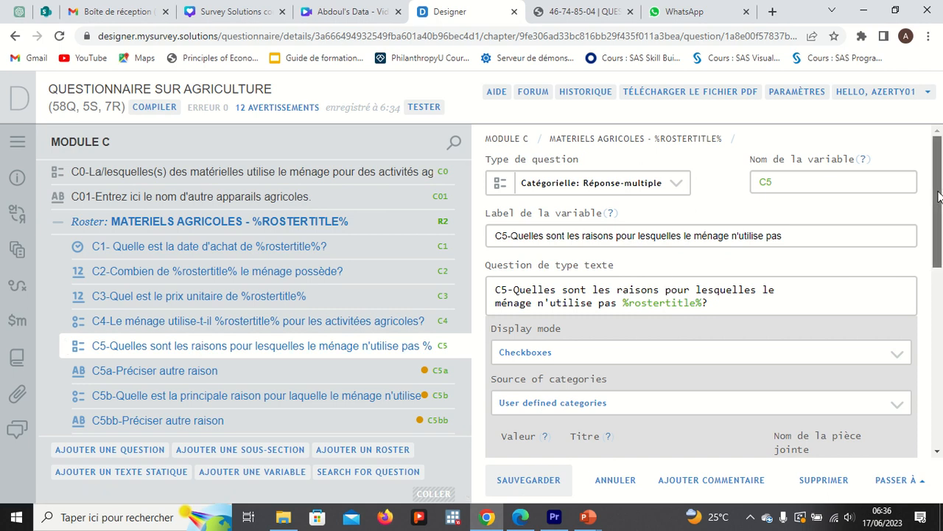
left_click_drag(940, 196, 941, 378)
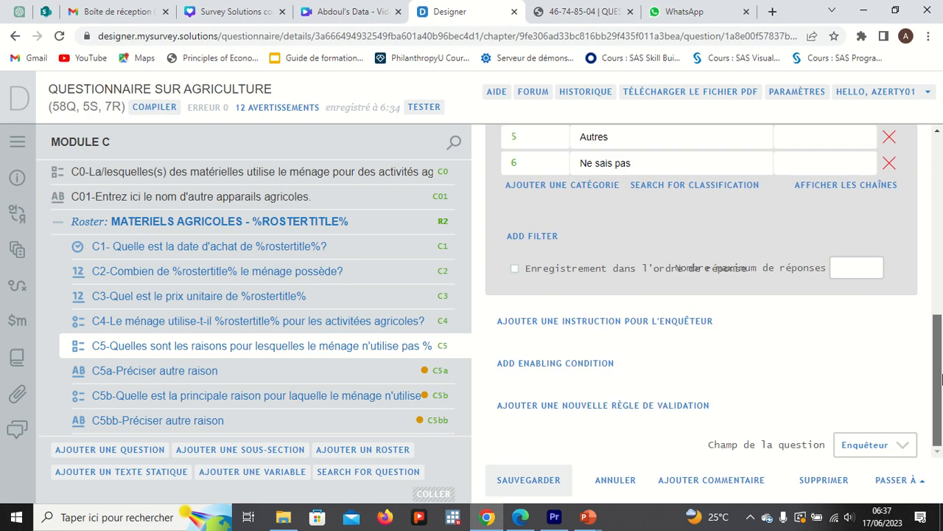
left_click(565, 365)
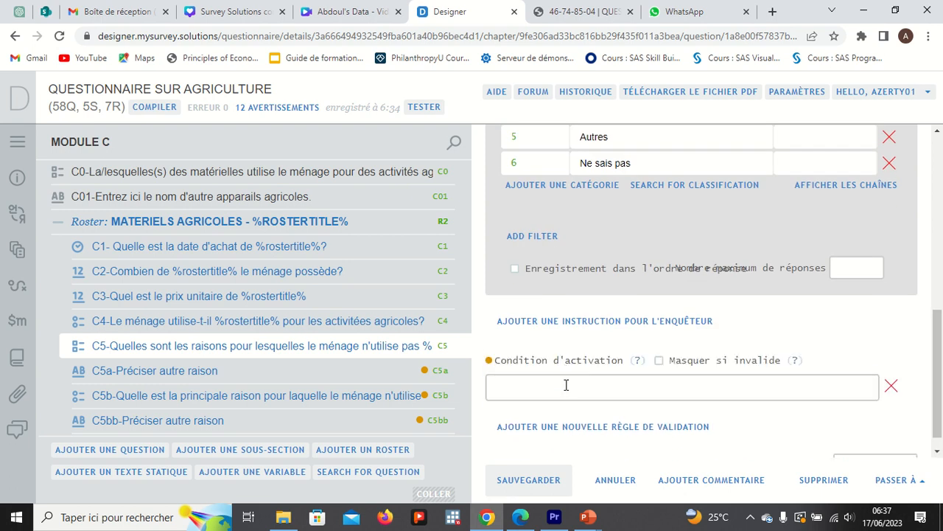
left_click(566, 388)
type("C")
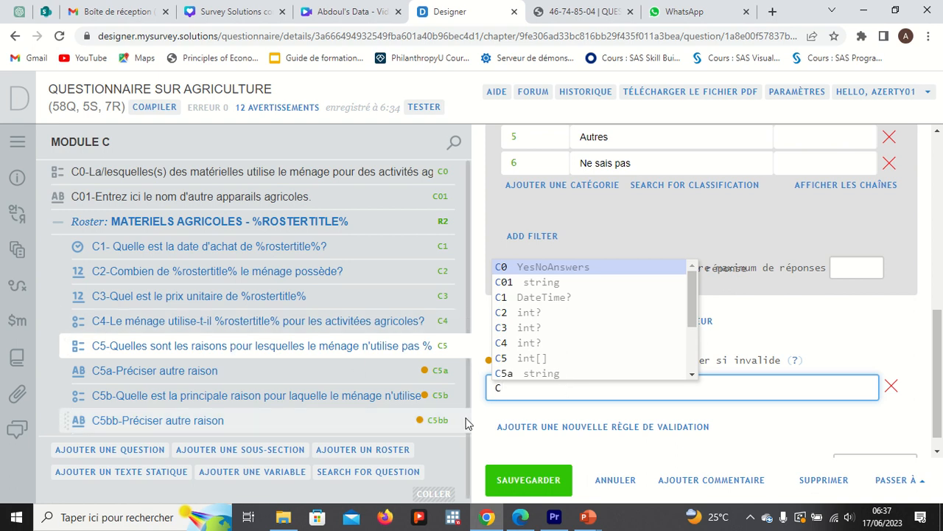
type("4")
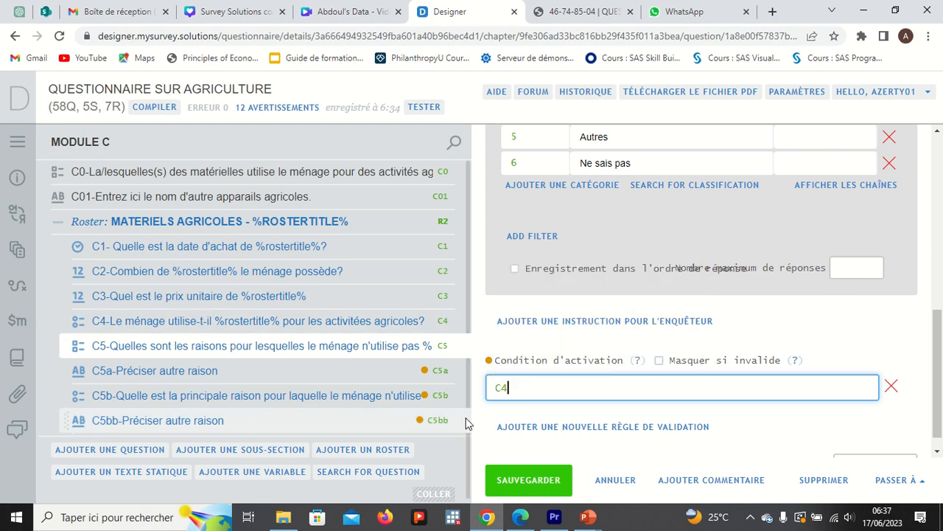
type("==2")
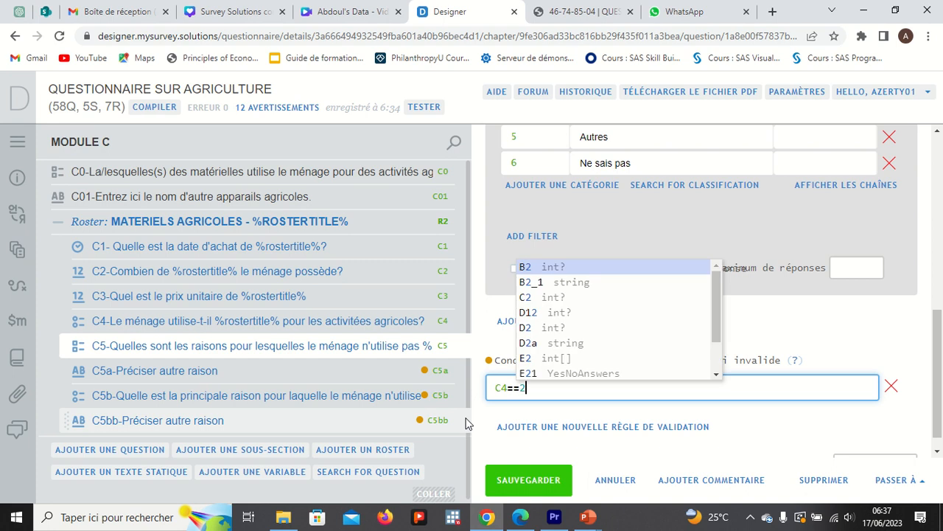
left_click(518, 480)
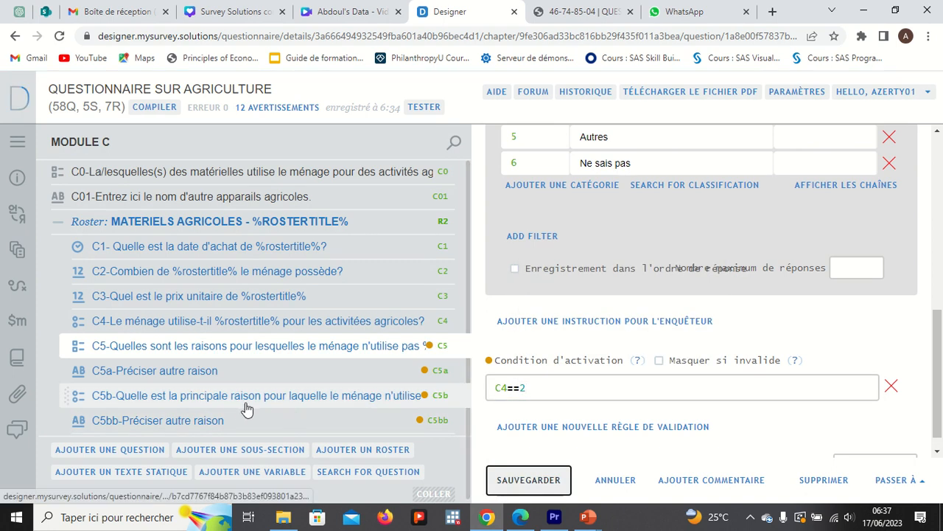
Step: Change the enabling condition of question C5b to C4==2, save it and compile the questionnaire
left_click(227, 402)
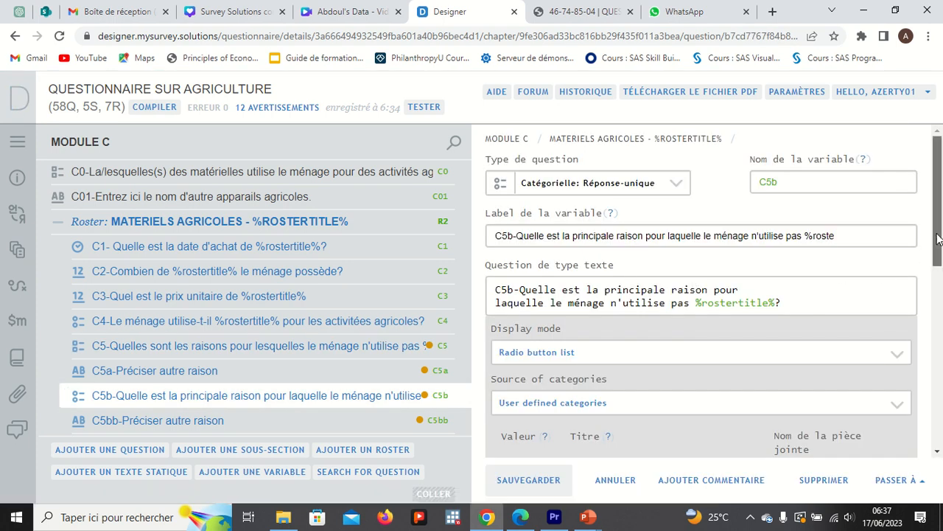
left_click_drag(938, 238, 938, 421)
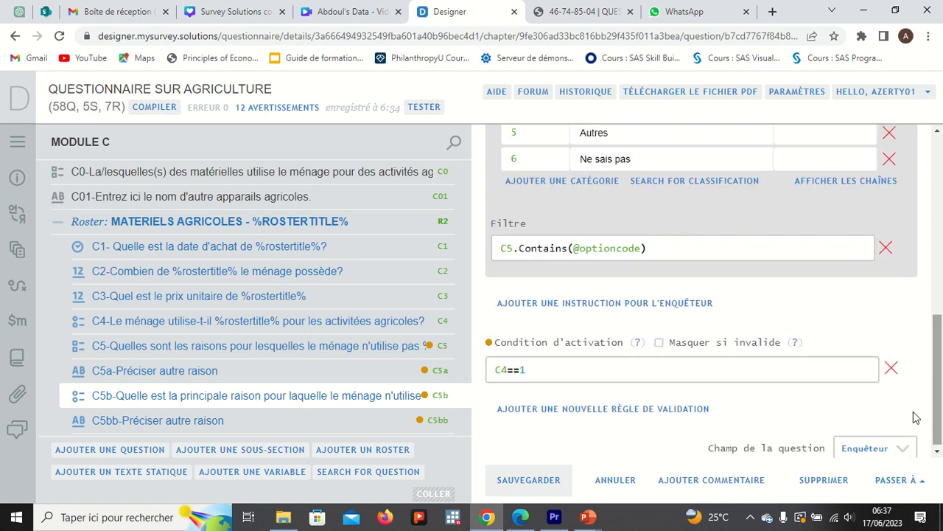
left_click(539, 369)
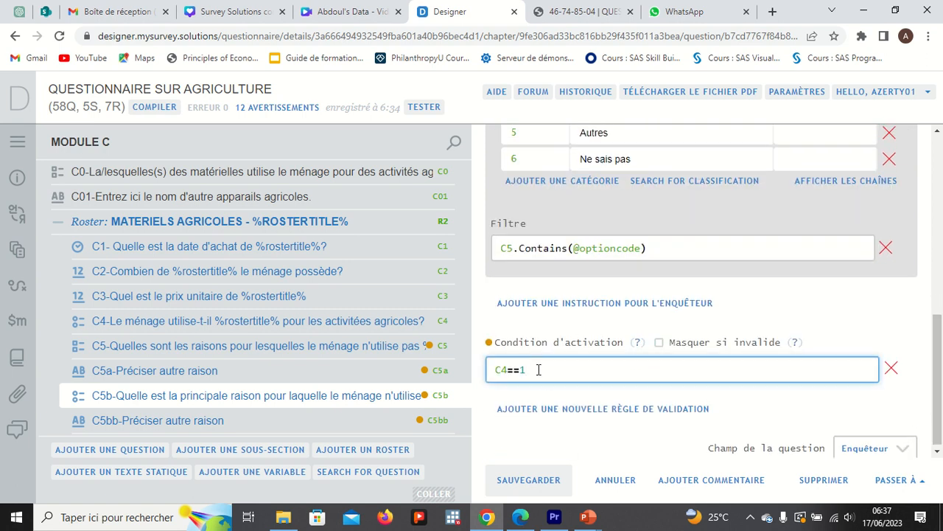
key("BackSpace")
type("2")
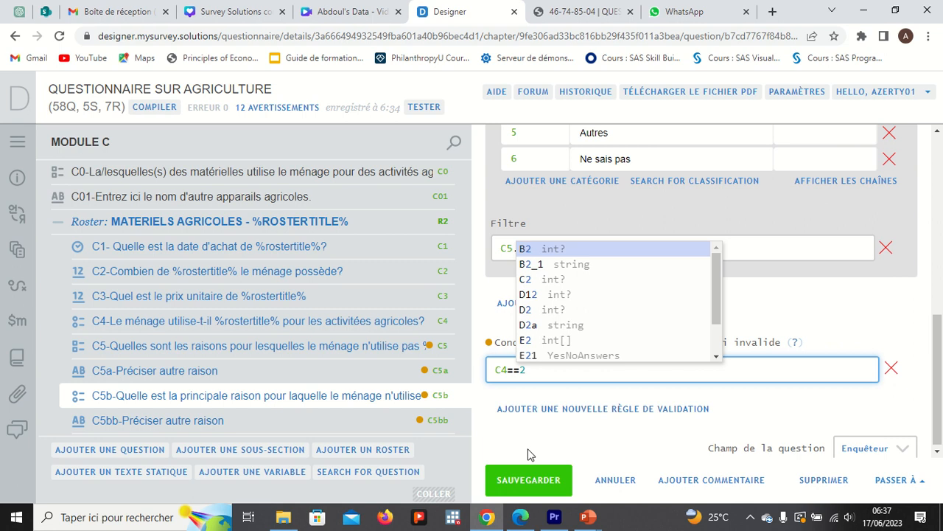
left_click(530, 480)
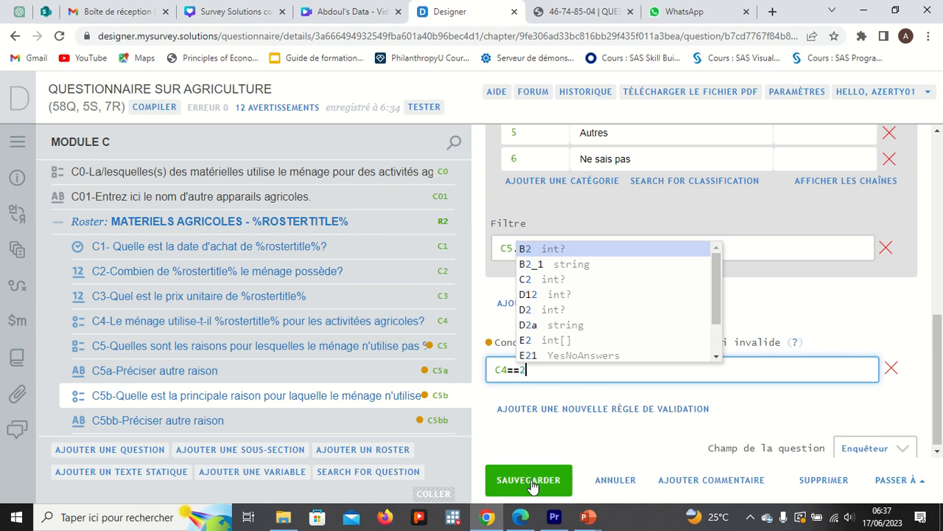
left_click(162, 110)
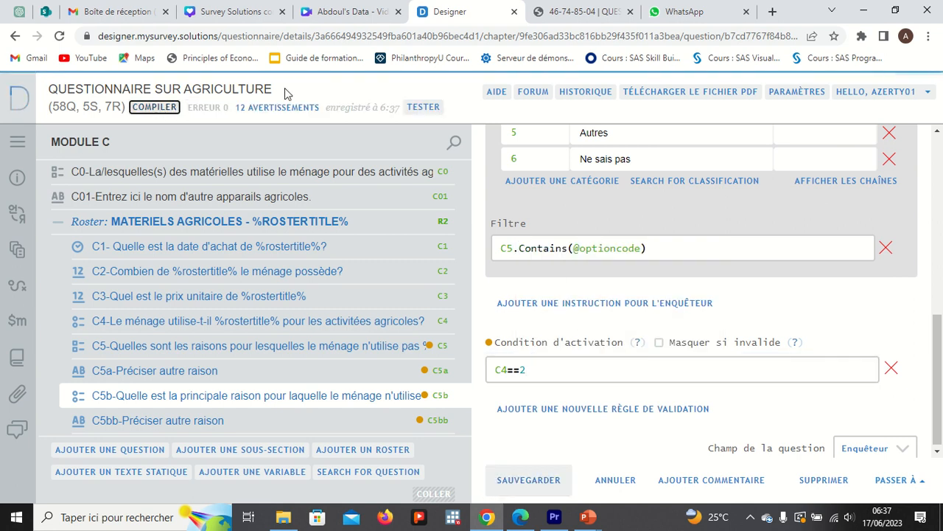
Step: Launch a new web test, answer Oui for Houe in question C0 of Module C, and open the Houe roster
left_click(426, 107)
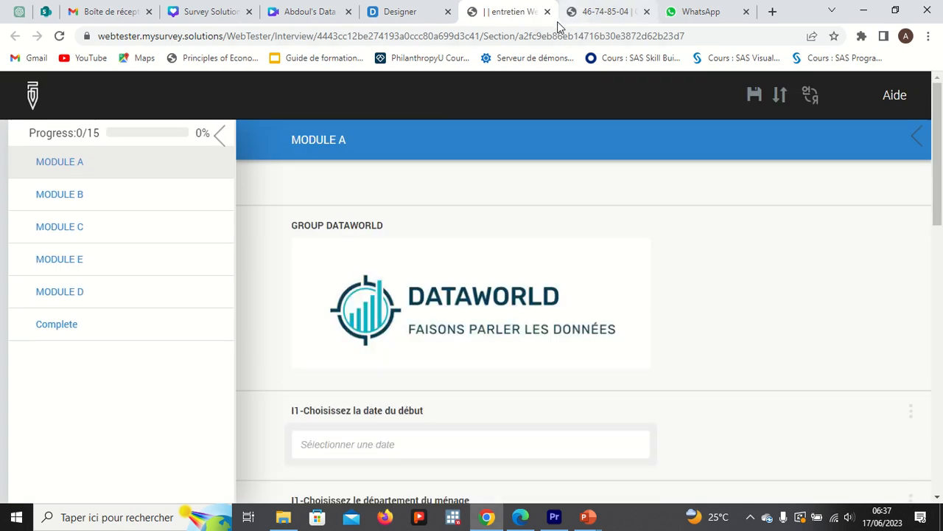
left_click(95, 239)
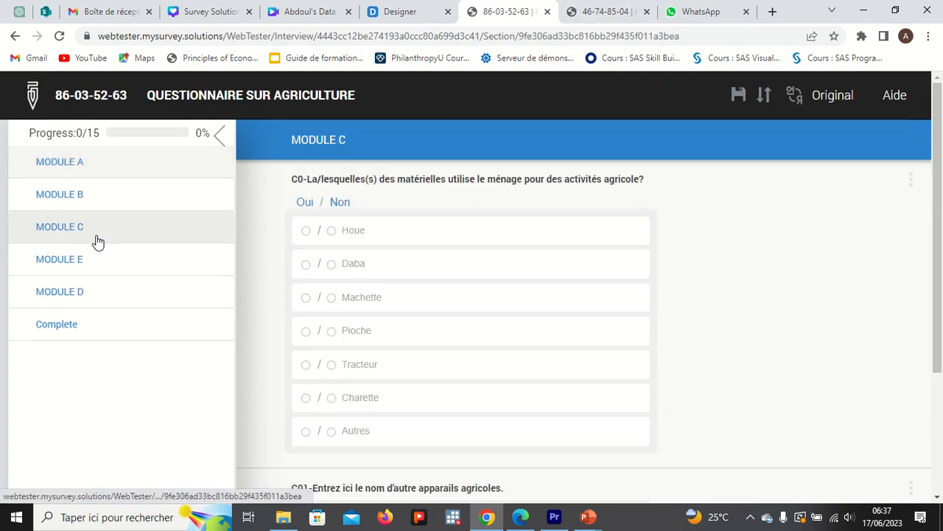
left_click(306, 231)
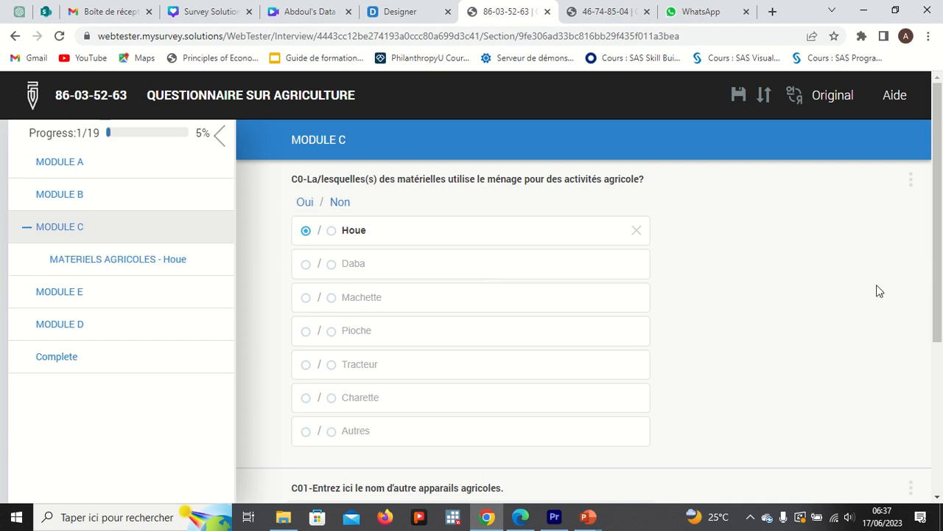
left_click_drag(938, 272, 941, 451)
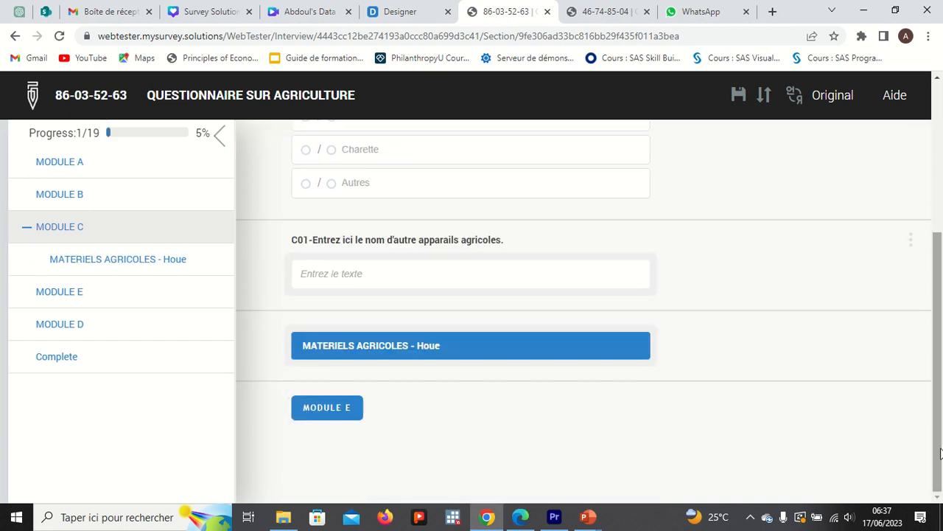
left_click(448, 352)
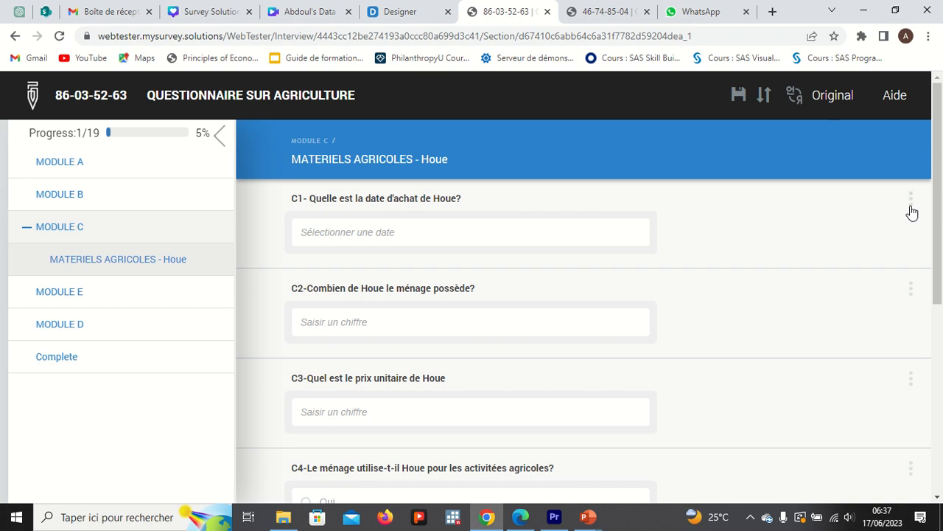
Step: Test the new enabling conditions by answering C4 with Oui and switching the answer to Non
left_click_drag(939, 209, 942, 274)
scroll(825, 280, "down", 2)
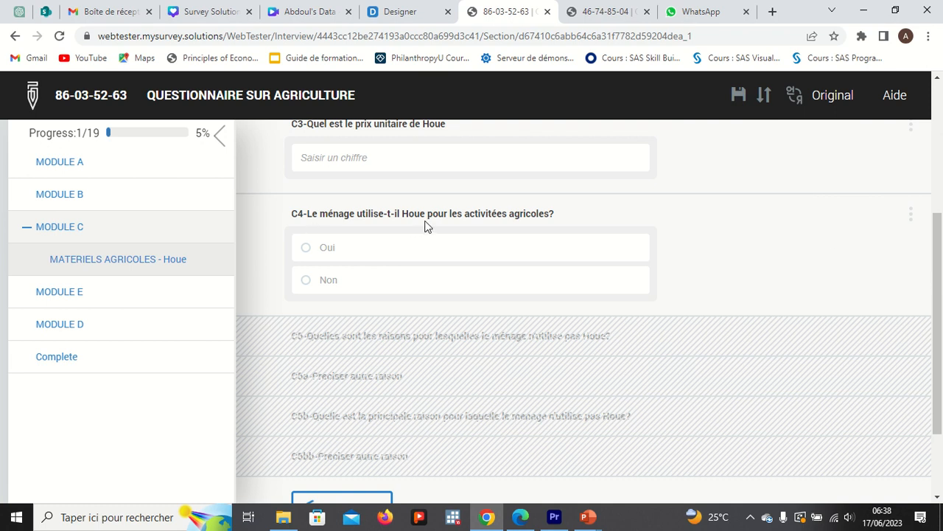
left_click(359, 254)
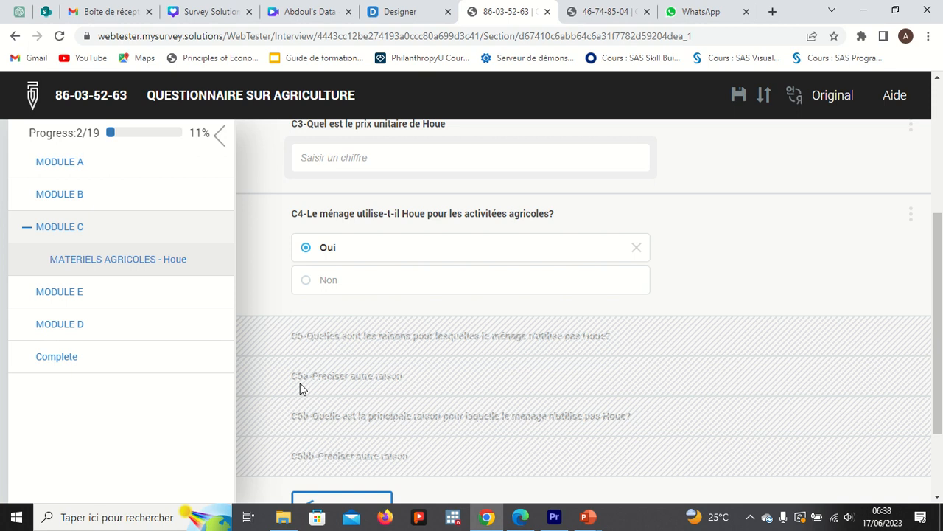
left_click(337, 287)
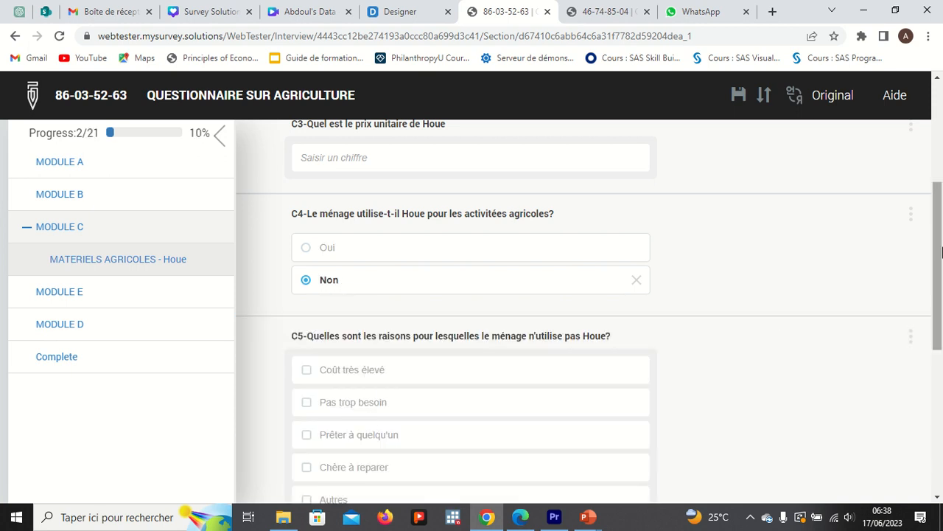
Step: Select Coût très élevé, Pas trop besoin and Chère à reparer in question C5, and check the options offered in C5b
left_click_drag(940, 257, 941, 295)
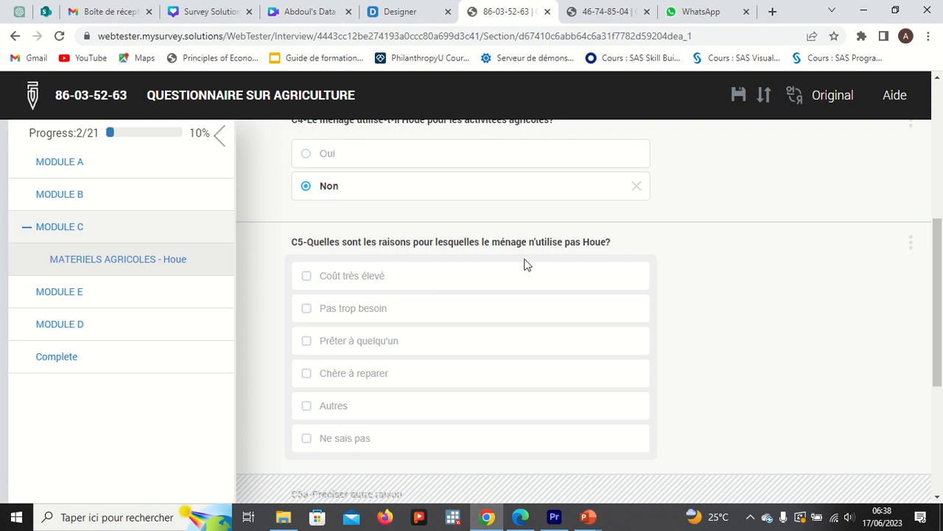
left_click(351, 279)
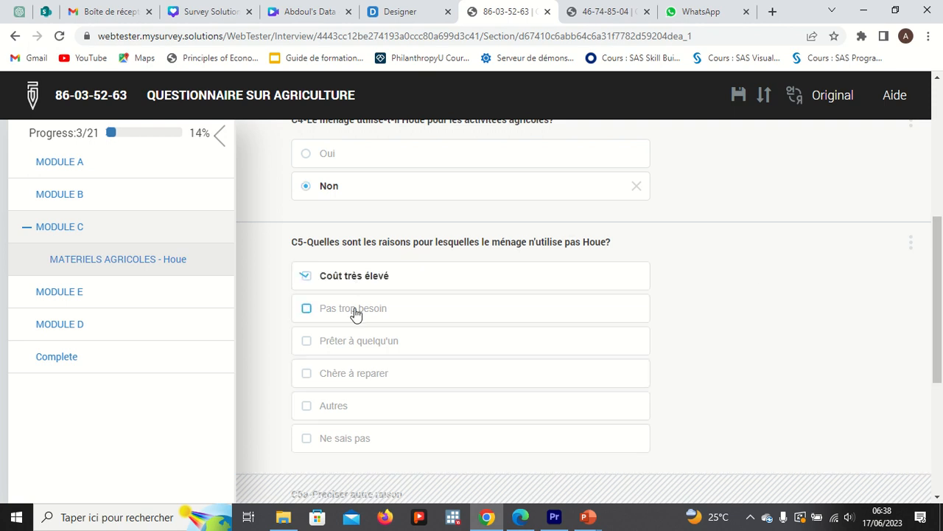
left_click(357, 312)
left_click(361, 382)
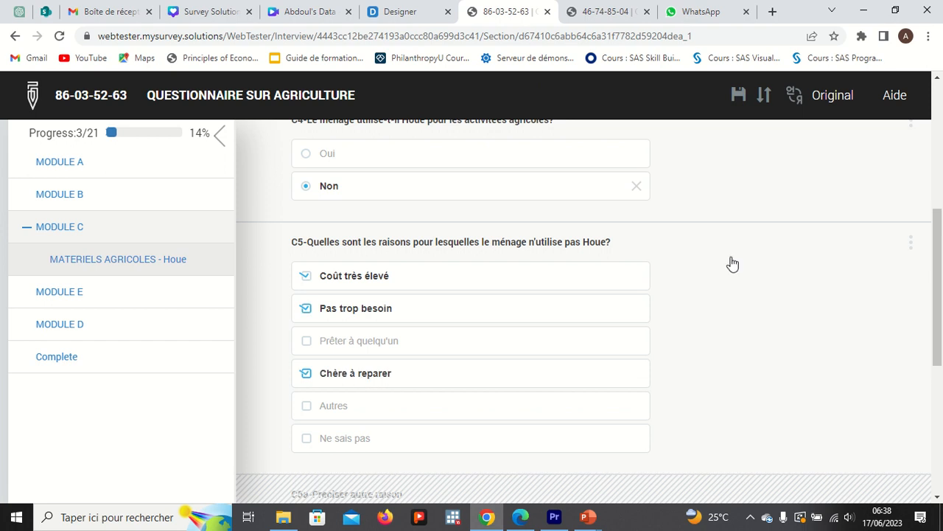
left_click_drag(938, 251, 927, 345)
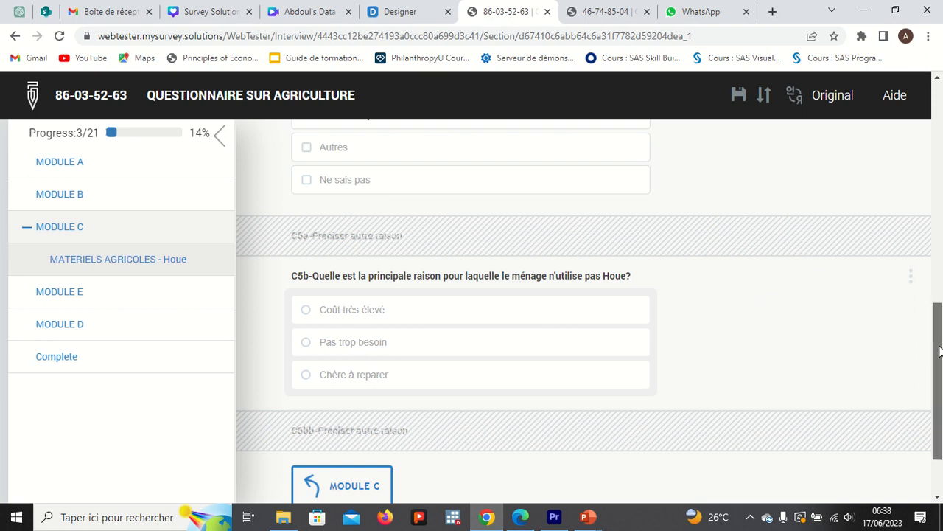
Step: Deselect Chère à reparer in question C5 and check the filtered options of C5b again
left_click_drag(939, 351, 937, 280)
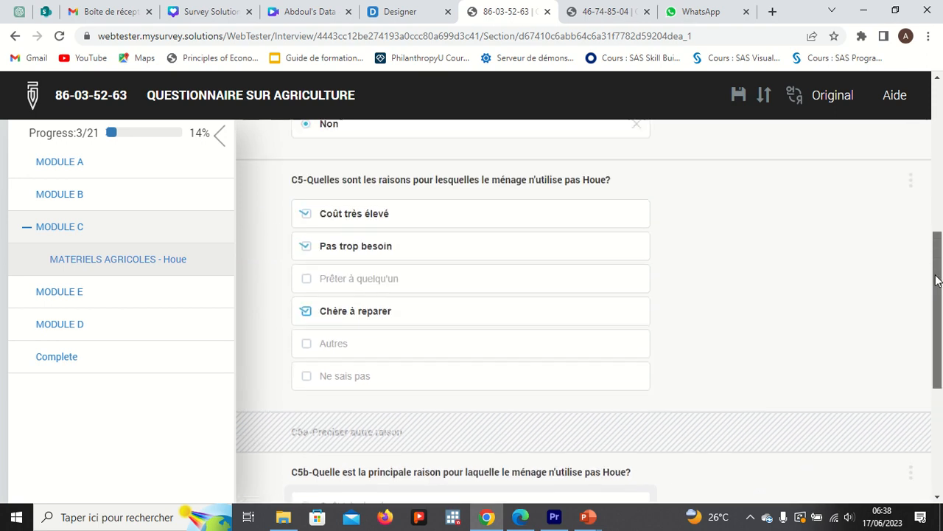
left_click(306, 313)
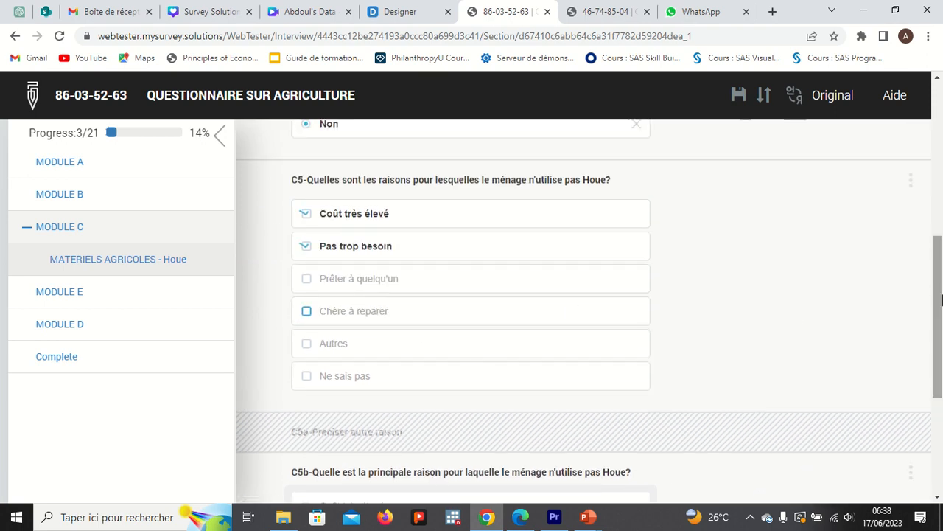
left_click_drag(942, 298, 942, 379)
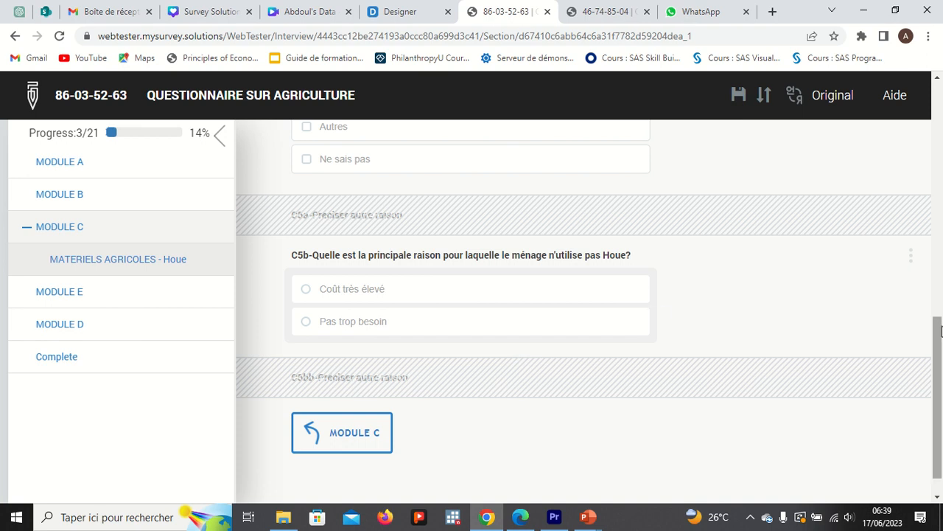
Step: Add Prêter à quelqu'un, Chère à reparer, Autres and Ne sais pas to the reasons selected in question C5
left_click_drag(939, 340, 920, 255)
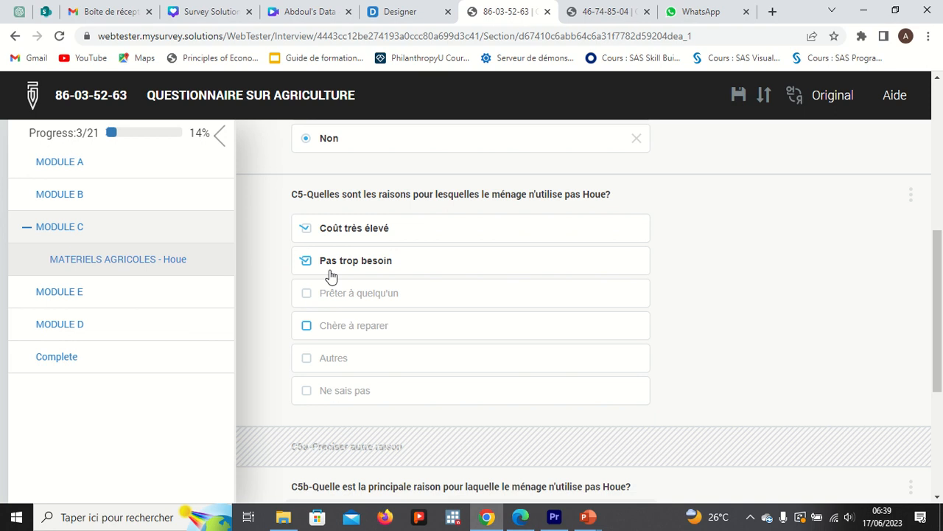
left_click(306, 295)
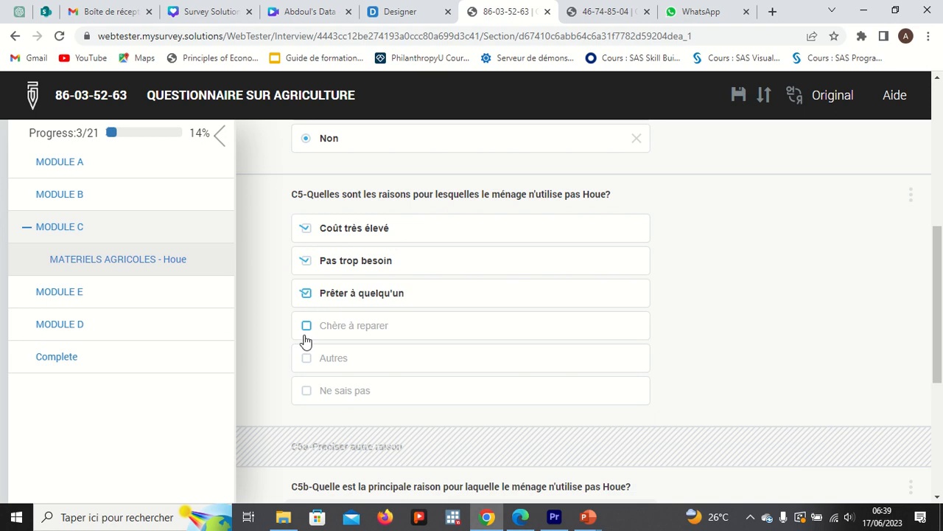
left_click(307, 328)
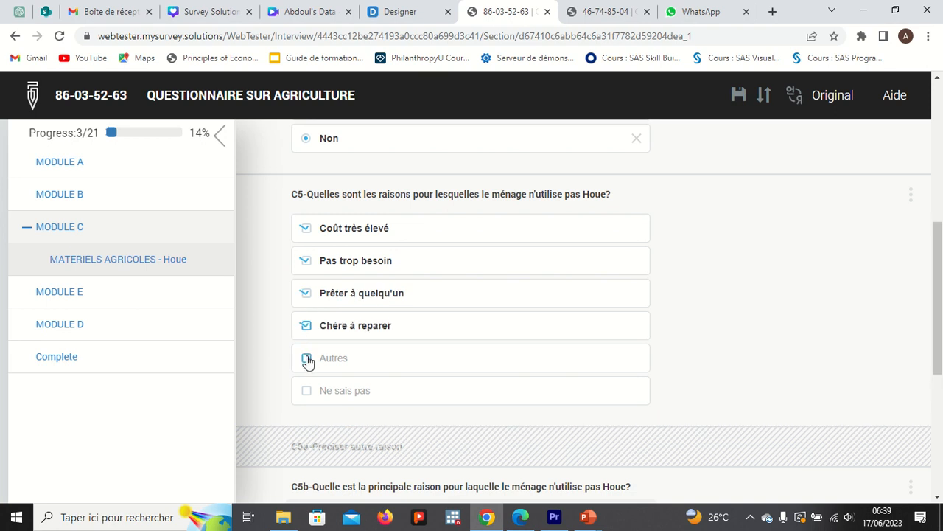
left_click(306, 359)
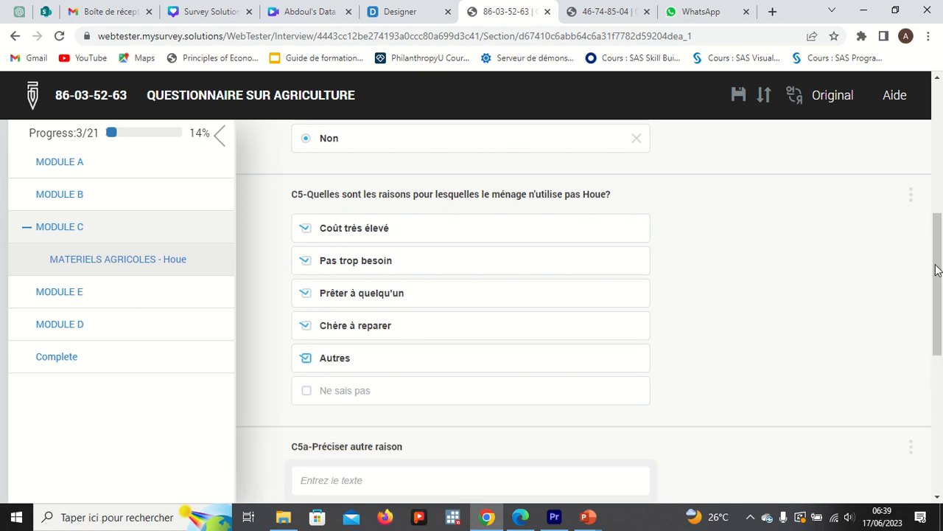
mouse_move(938, 270)
left_mouse_down()
mouse_move(942, 380)
mouse_move(927, 277)
left_mouse_up()
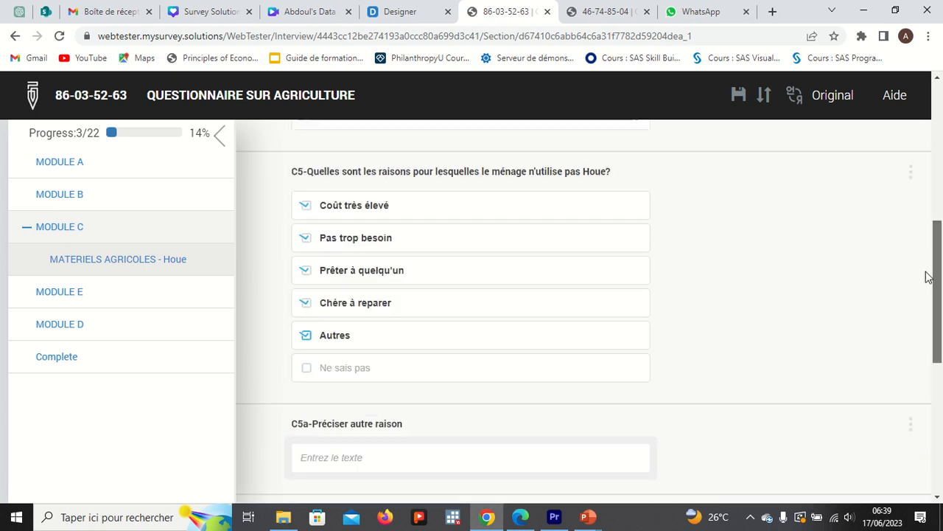
left_click(307, 380)
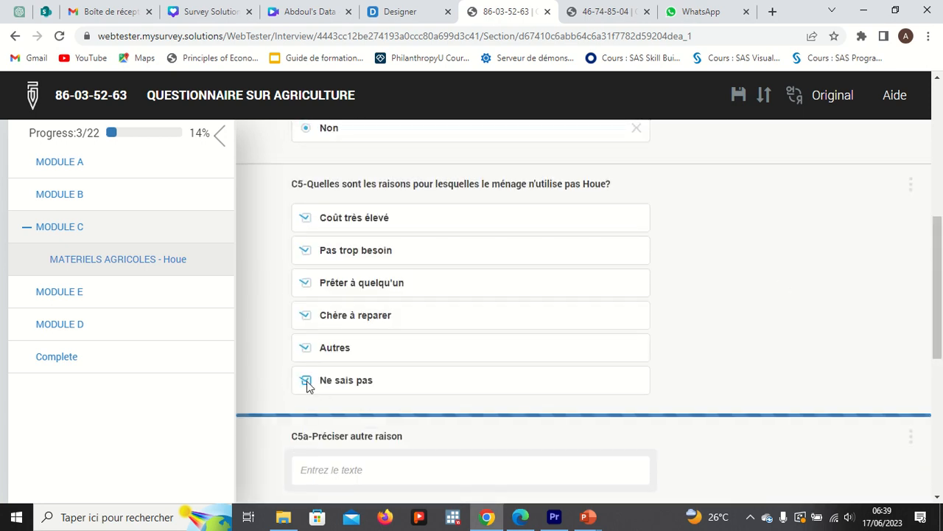
left_click(315, 348)
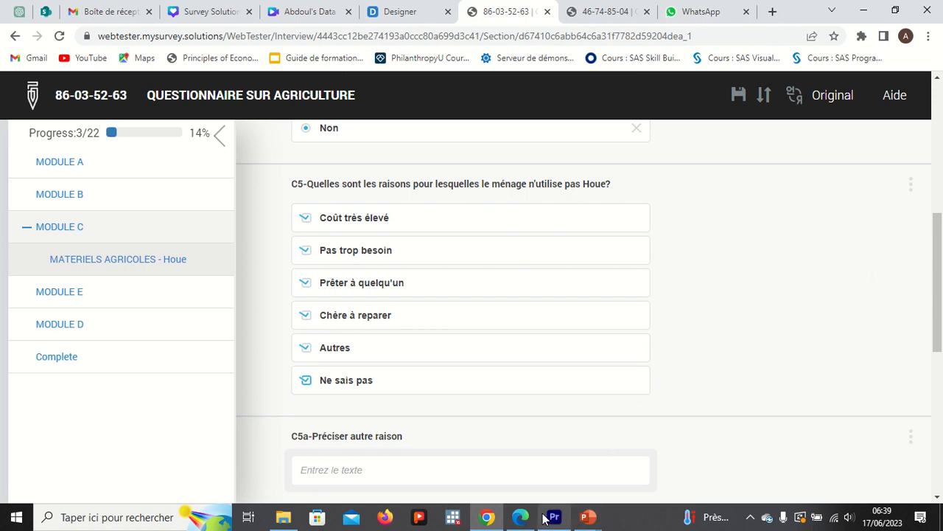
mouse_move(587, 518)
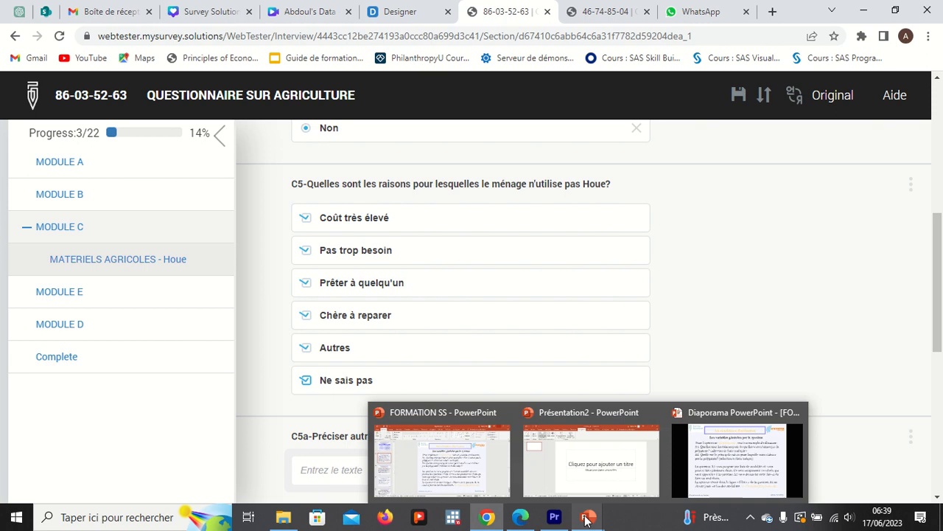
left_click(470, 479)
key("Down")
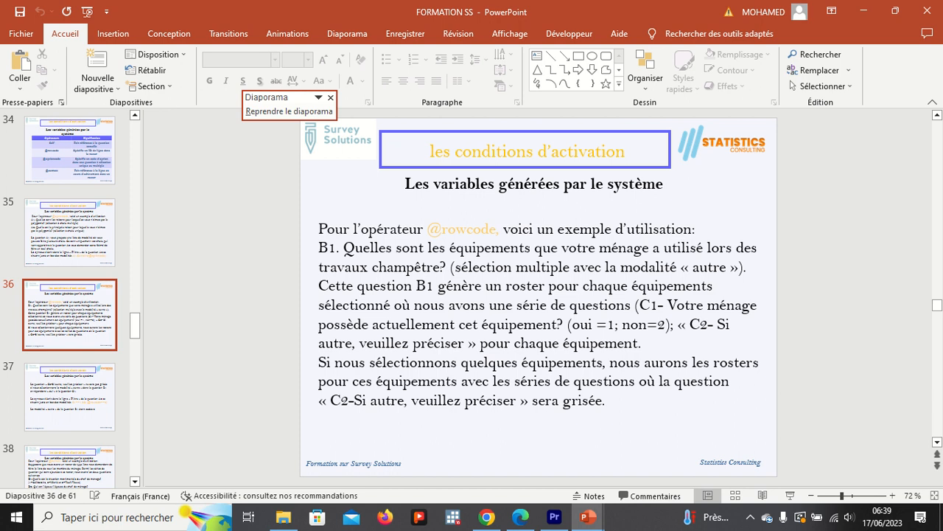
key("Up")
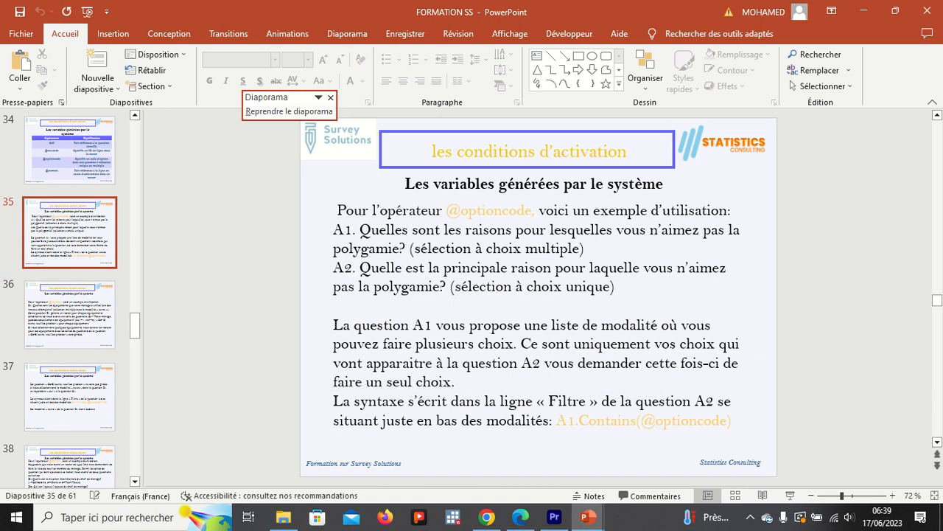
key("Down")
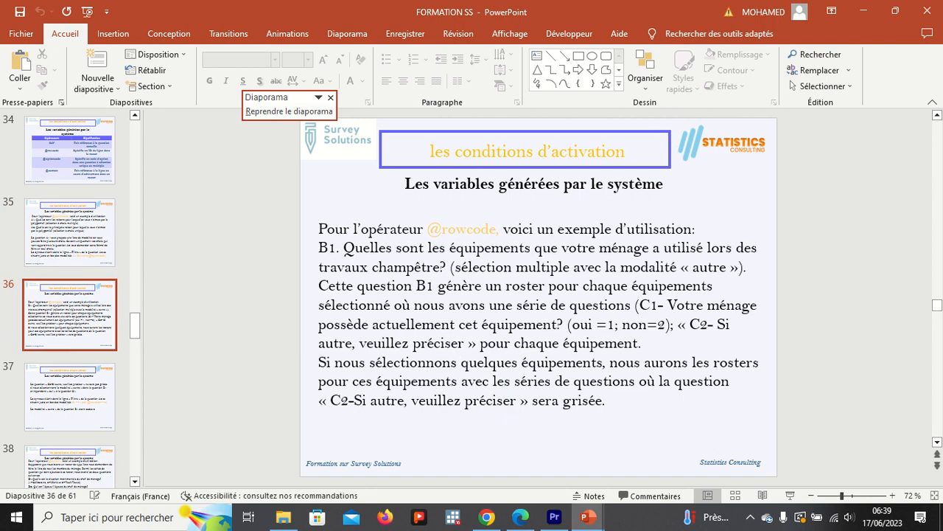